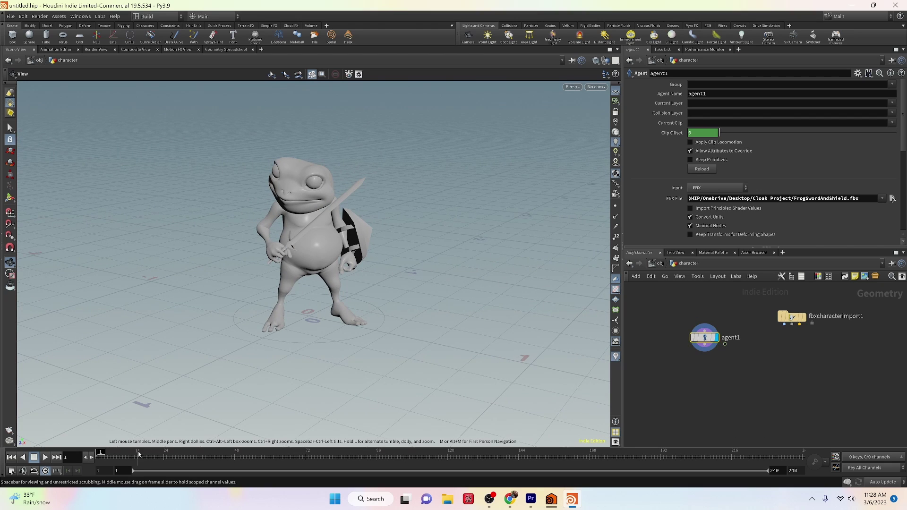
Scrub the timeline to preview the frog agent's animation
left_click_drag(101, 454, 306, 473)
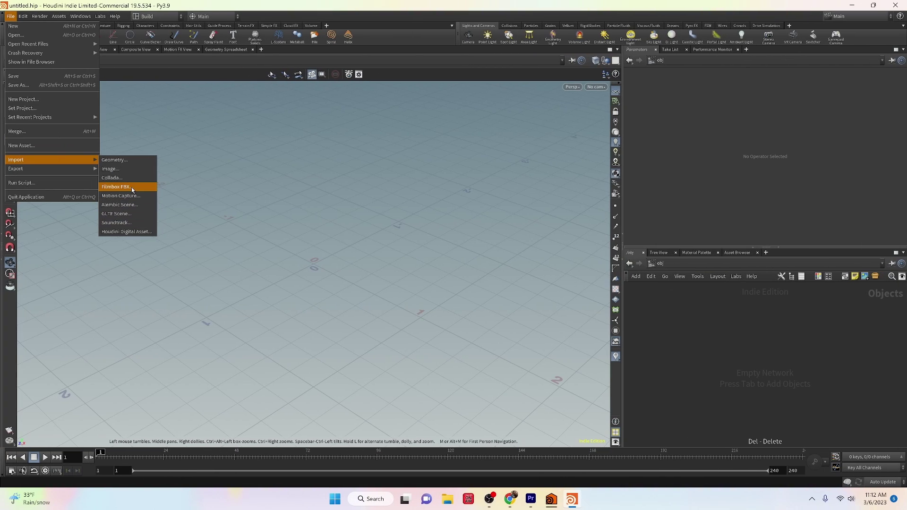
Import FrogSwordAndShield.fbx into the scene through the Filmbox FBX import
left_click(131, 187)
left_click(200, 23)
double_click(739, 89)
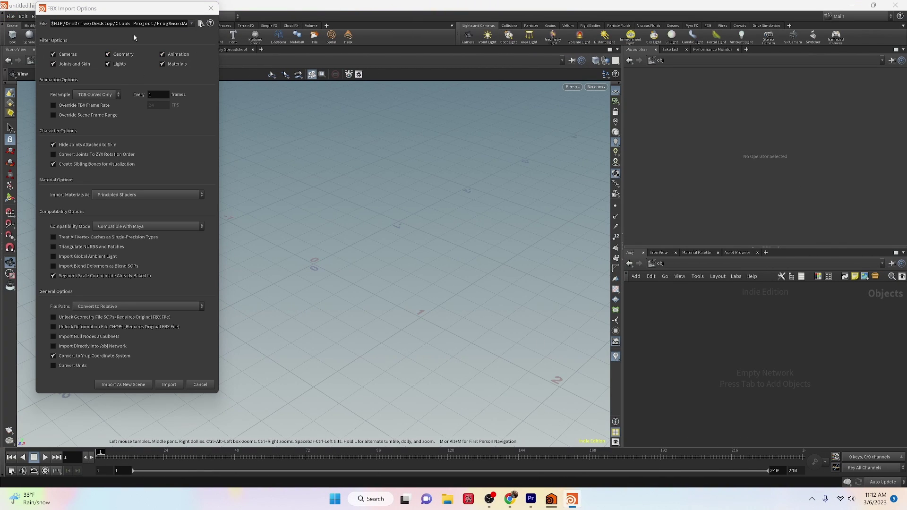
left_click(169, 385)
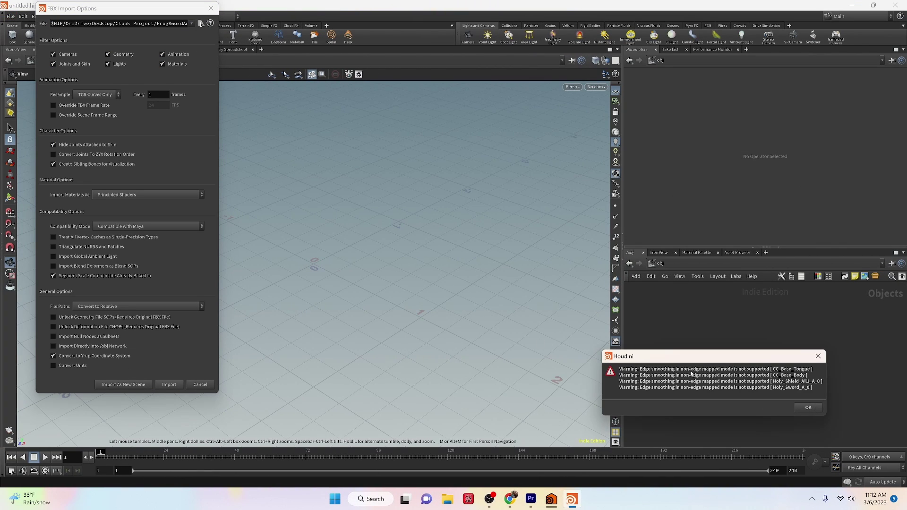
left_click(809, 408)
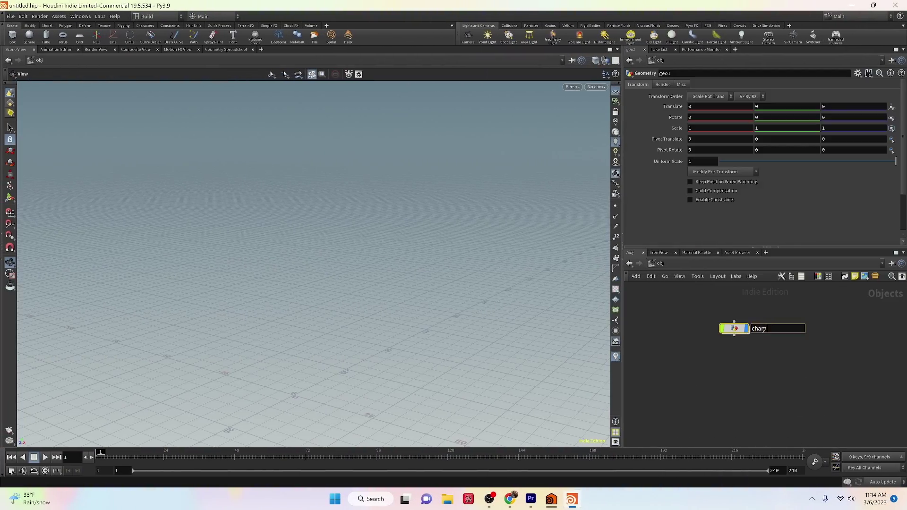
Inside the character geometry, add a File node for FrogSwordAndShield.fbx with a Material node below it
key("Tab")
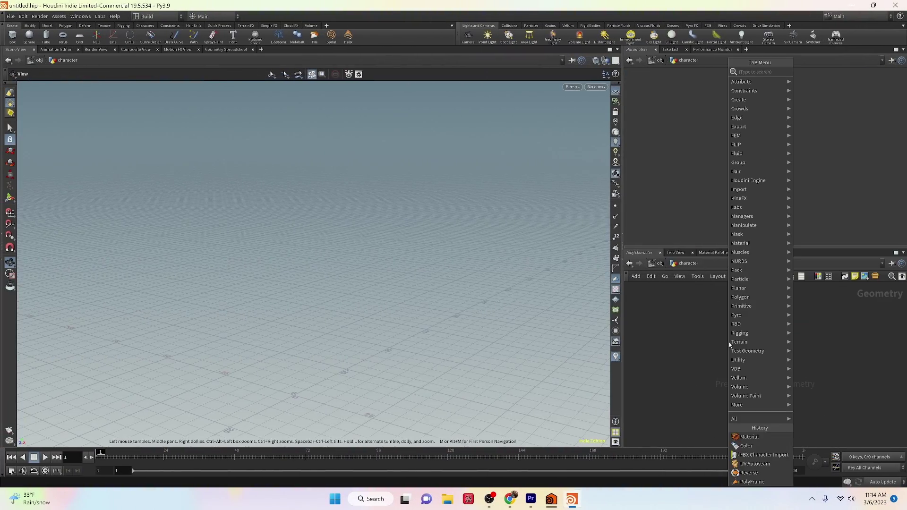
left_click(728, 340)
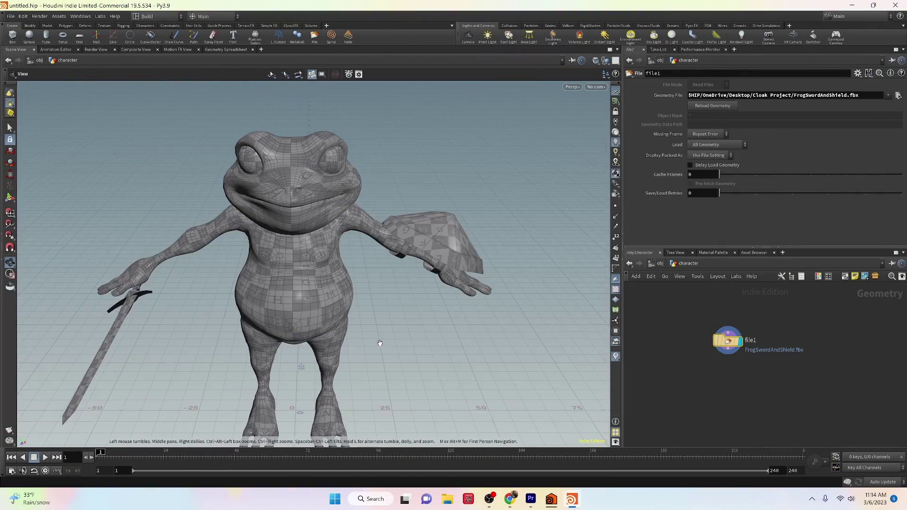
key("Tab")
left_click(712, 367)
left_click(861, 212)
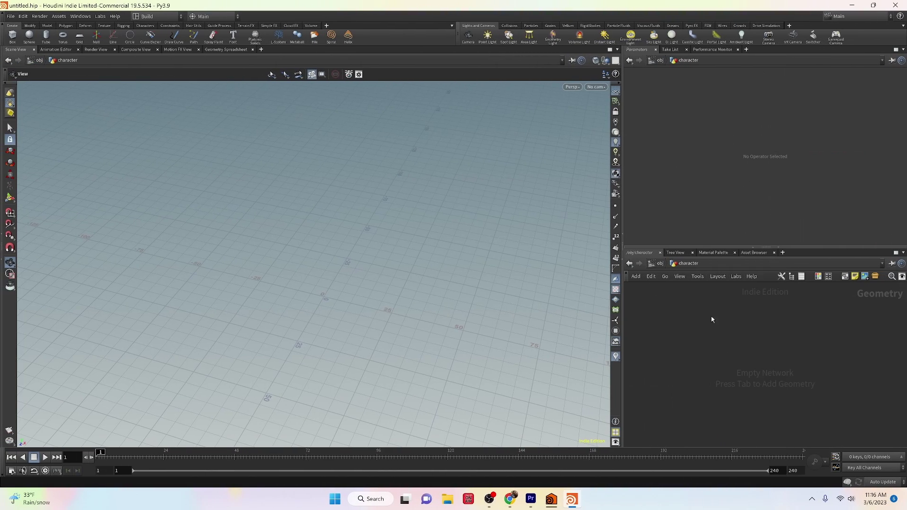
Add an FBX Character Import node in the character geometry and load FrogSwordAndShield.fbx from the Cloak Project folder
key("Tab")
type("fbxc")
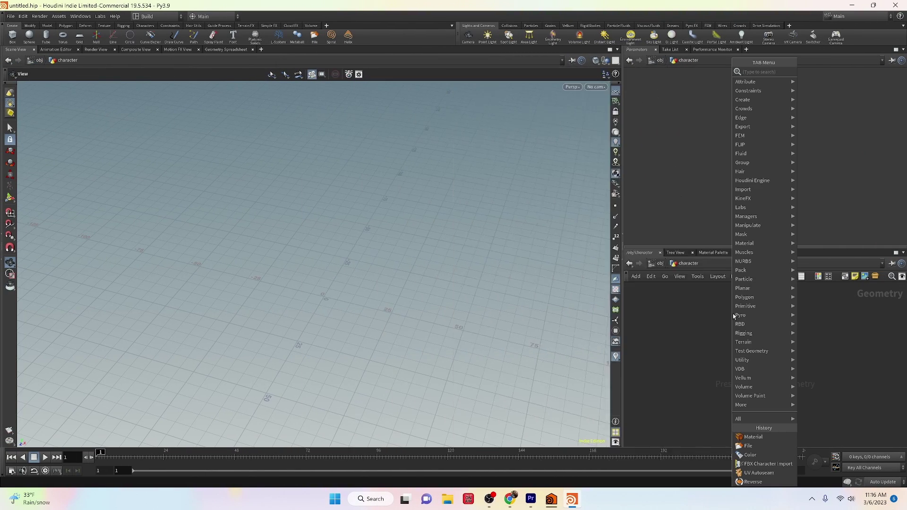
key("Return")
left_click(732, 313)
left_click(897, 97)
left_click(631, 50)
double_click(724, 88)
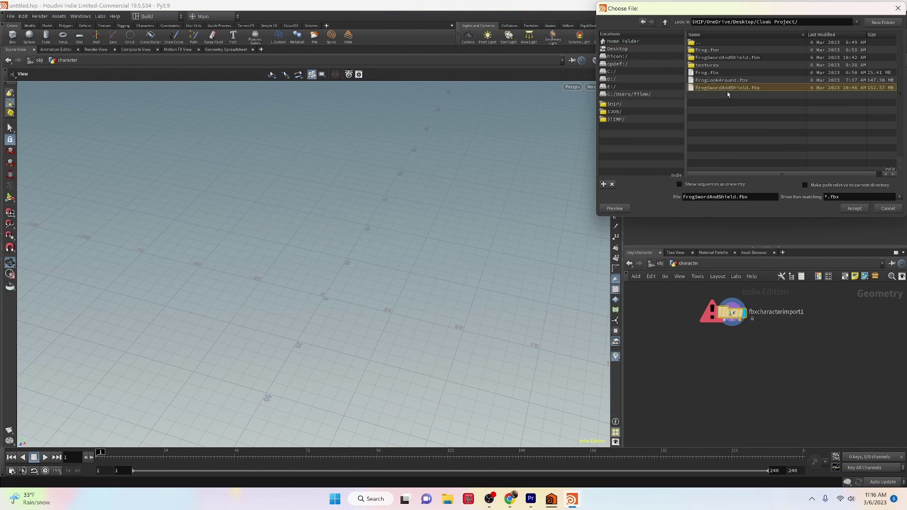
key("space+f")
key("space+3")
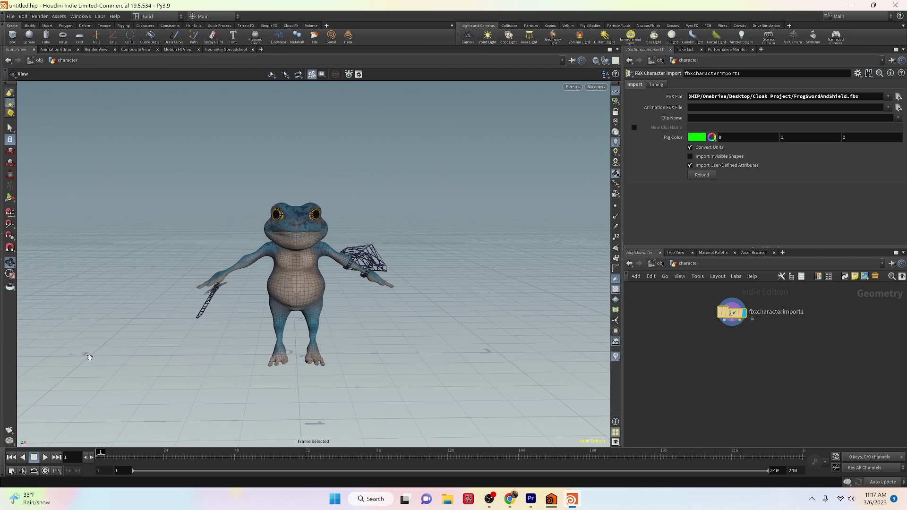
scroll(365, 340, "up", 3)
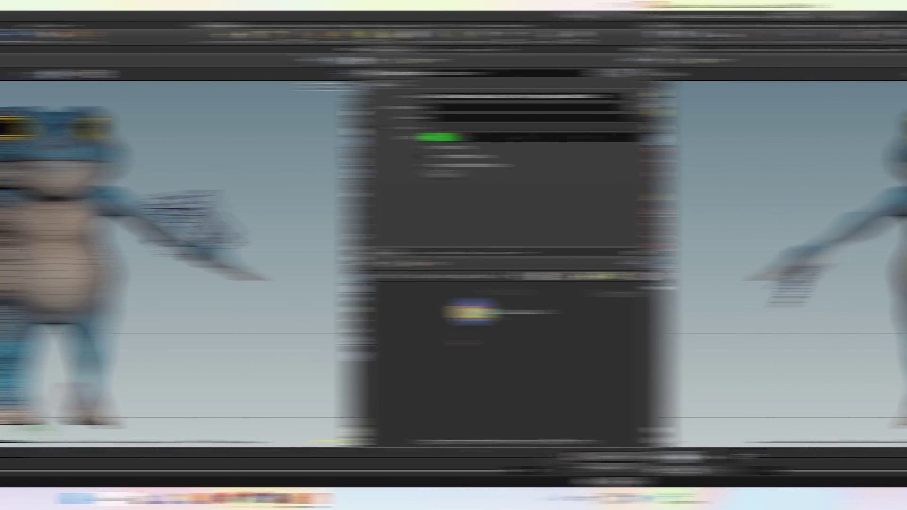
Add a Null node below the FBX Character Import node, wire it to that node's output and display it
key("Tab")
type("null")
key("Return")
left_click(710, 349)
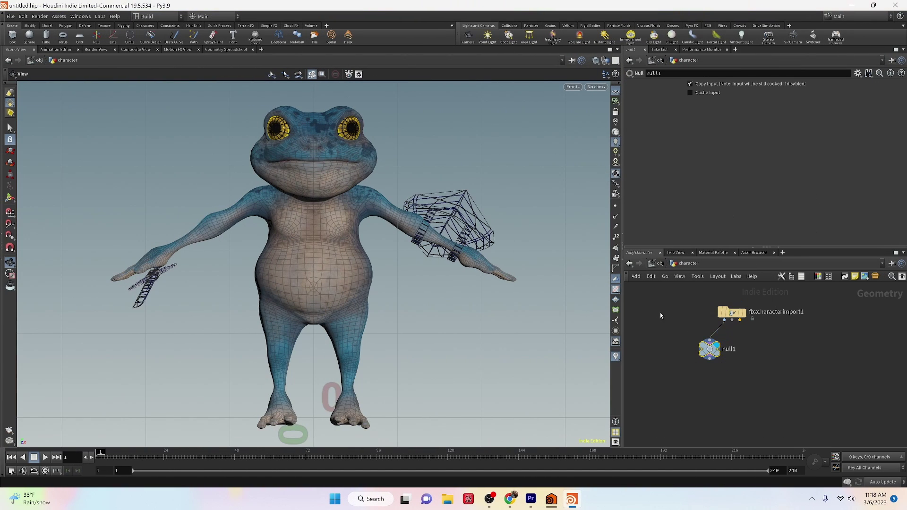
left_click(716, 345)
scroll(447, 269, "down", 3)
left_click(709, 340)
left_click(739, 319)
Turn on real-time playback and play the frog's animation in the perspective view
key("space+1")
left_click(45, 470)
left_click(45, 457)
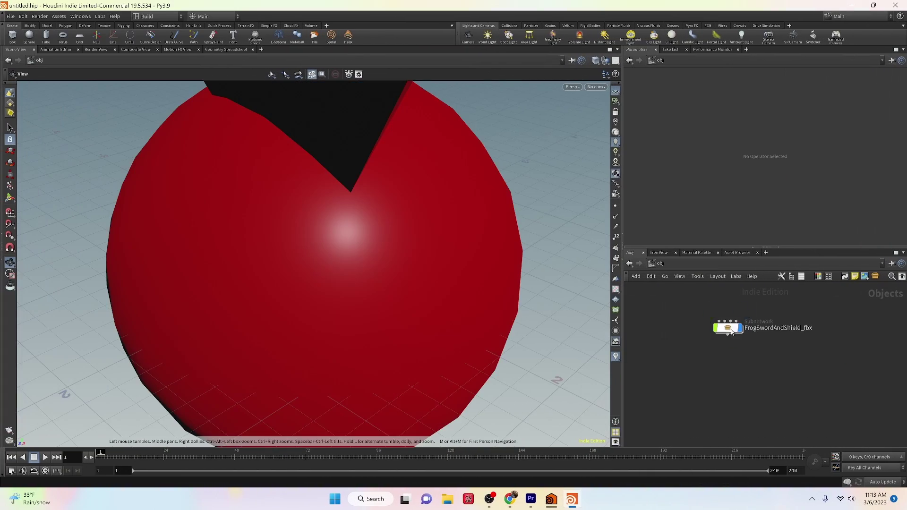
Place a Material node below the File node and open its list of primitive groups
double_click(730, 330)
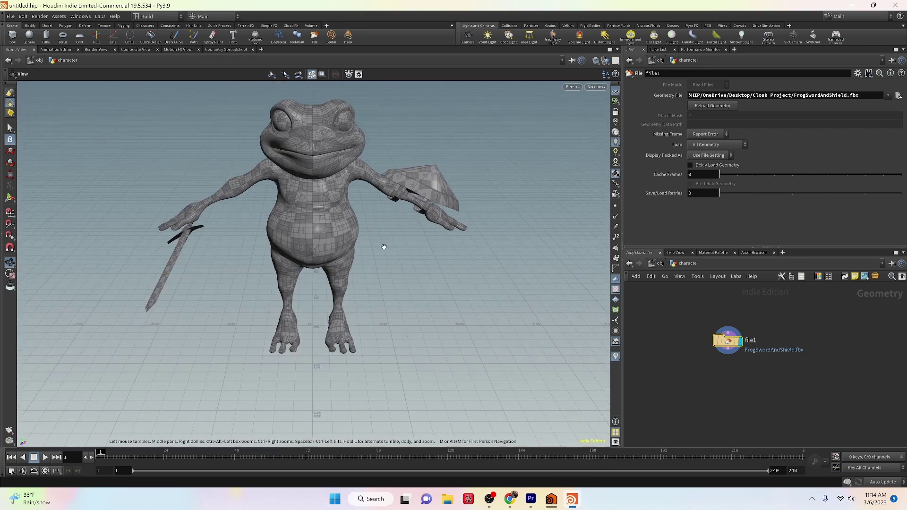
left_click(713, 369)
left_click(883, 135)
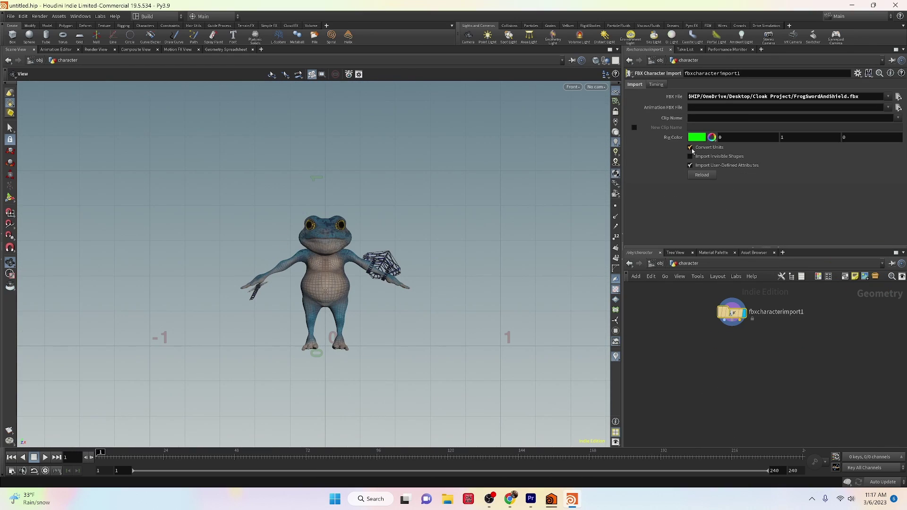
scroll(600, 299, "up", 5)
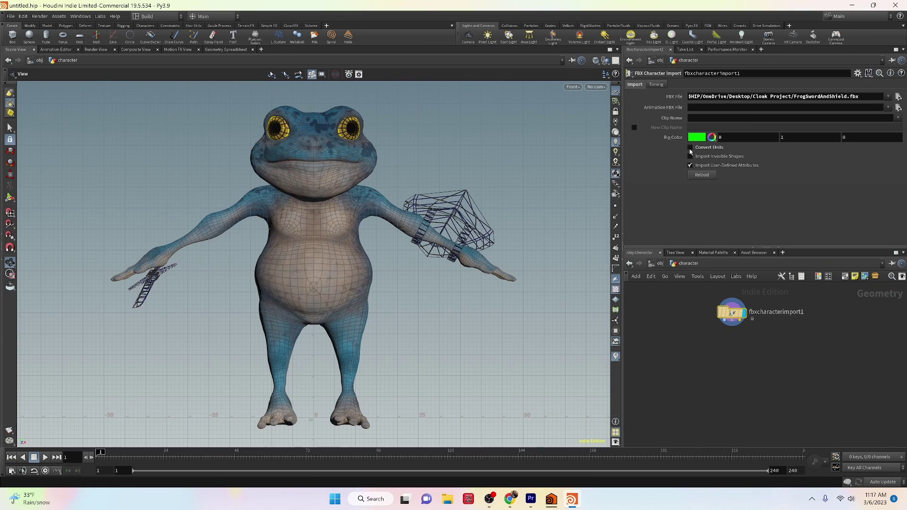
Connect a new Null node to an output of the FBX Character Import node and set its display flag
left_click(732, 319)
key("Tab")
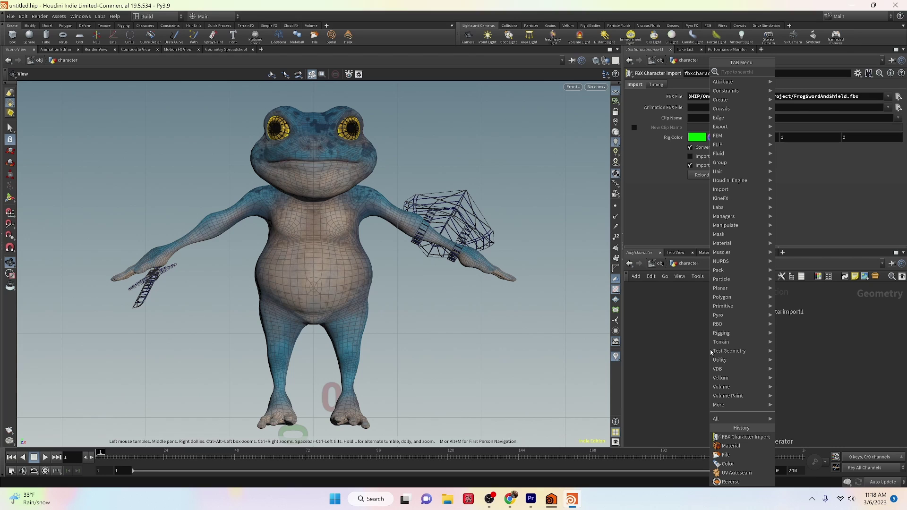
type("null")
key("Return")
left_click(709, 349)
left_click(716, 345)
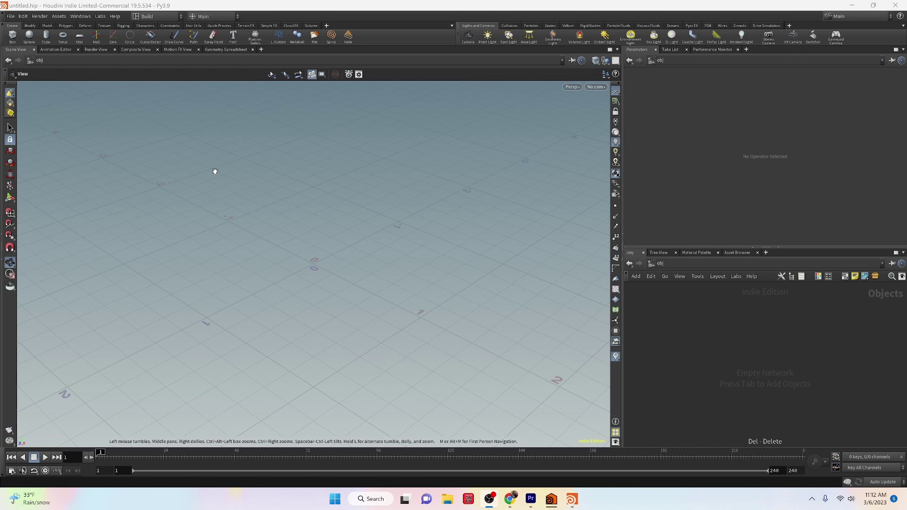
Start a Filmbox FBX import and choose FrogSwordAndShield.fbx from the Cloak Project folder on the Desktop
left_click(10, 16)
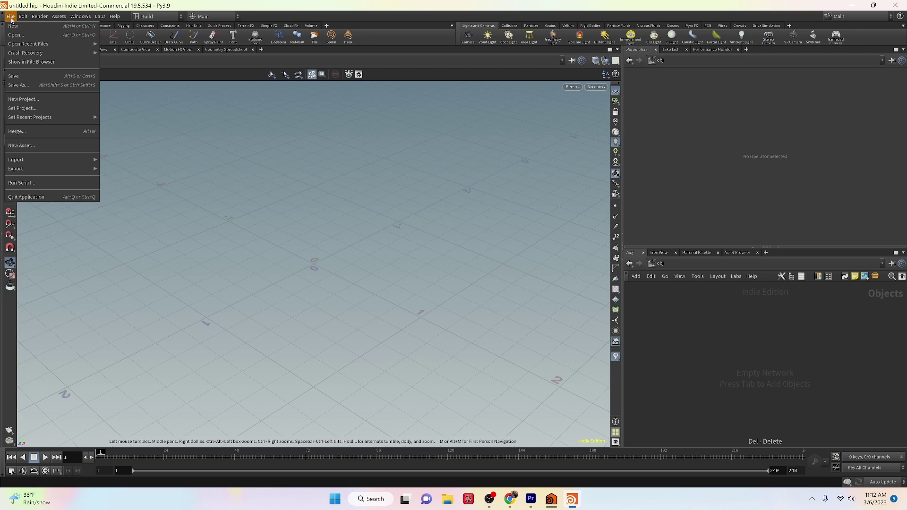
mouse_move(48, 168)
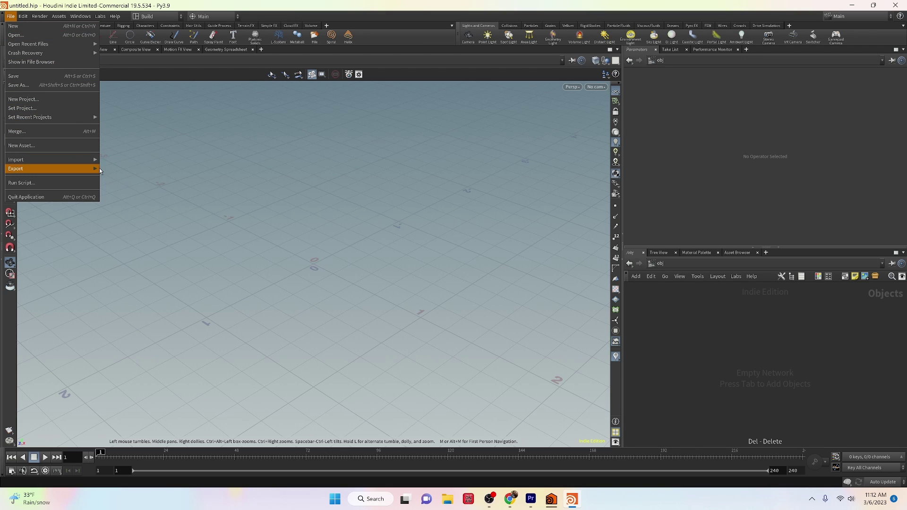
mouse_move(92, 160)
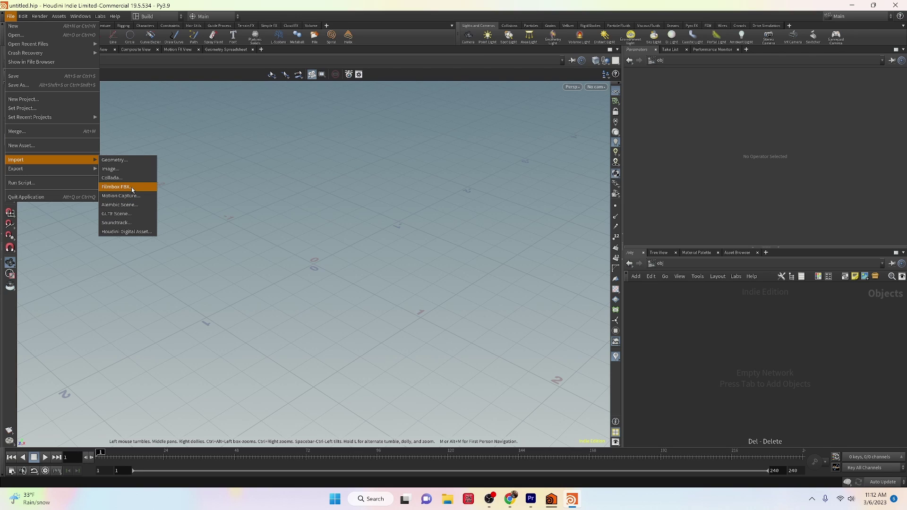
left_click(131, 187)
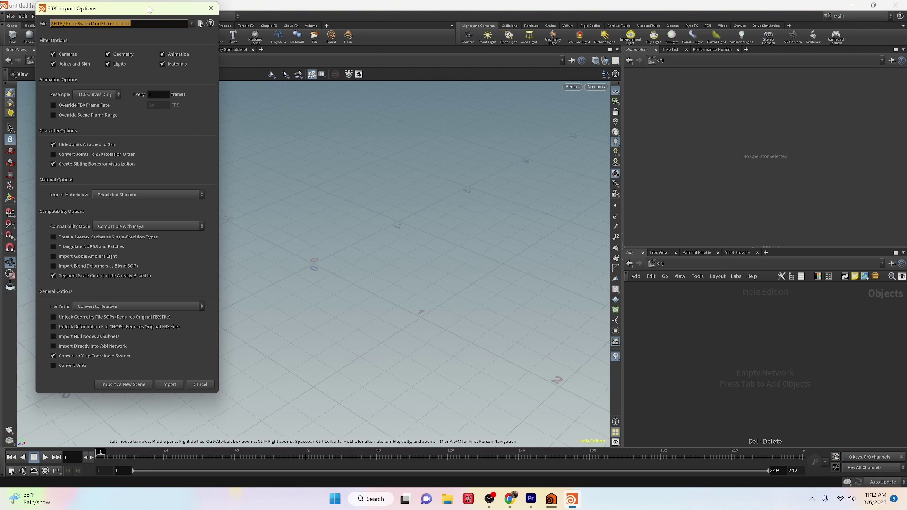
left_click(200, 23)
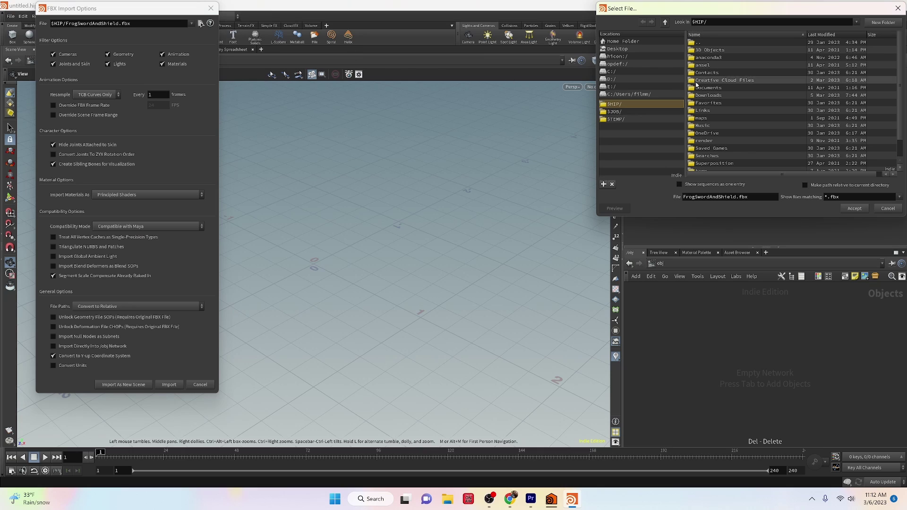
left_click(617, 49)
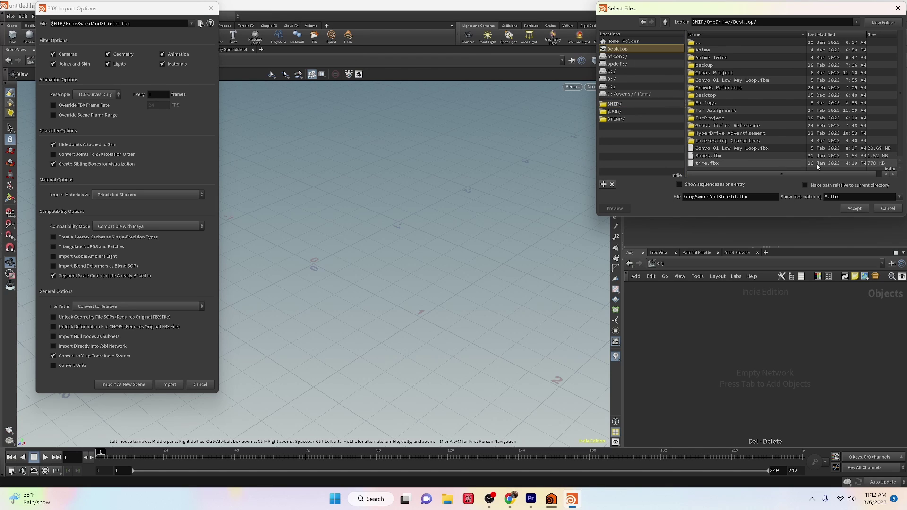
double_click(715, 73)
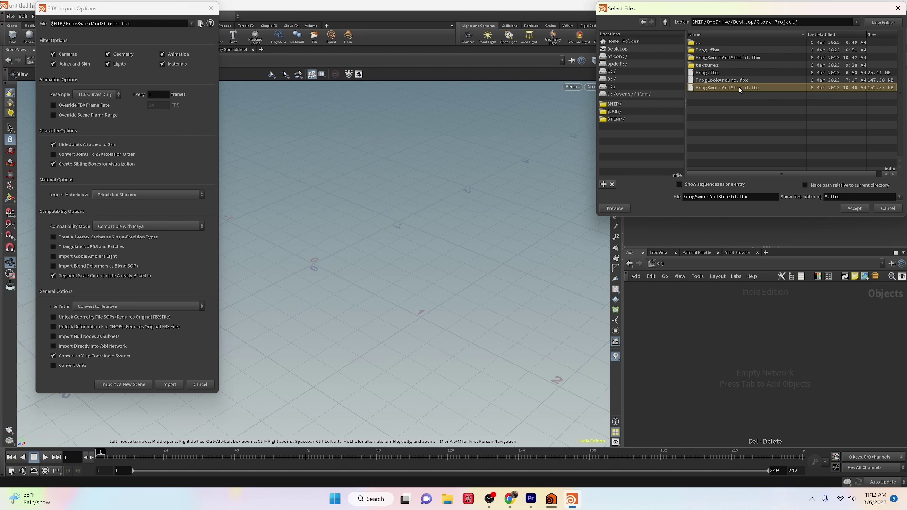
double_click(740, 89)
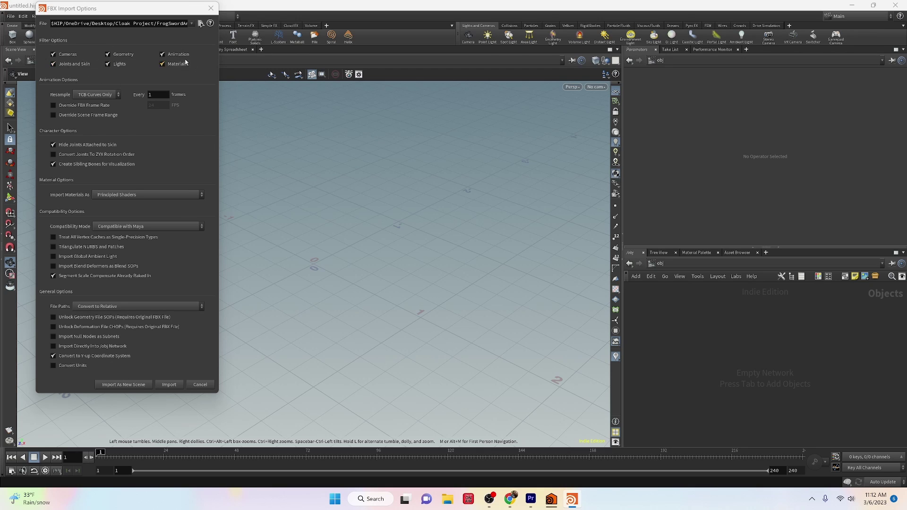
Run the FBX import with the current options and frame the whole frog character in the scene view
left_click(169, 385)
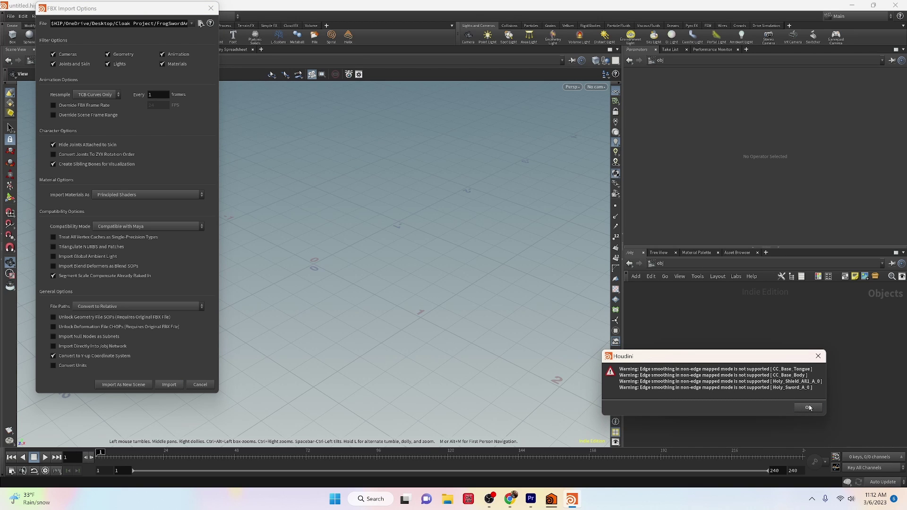
left_click(808, 408)
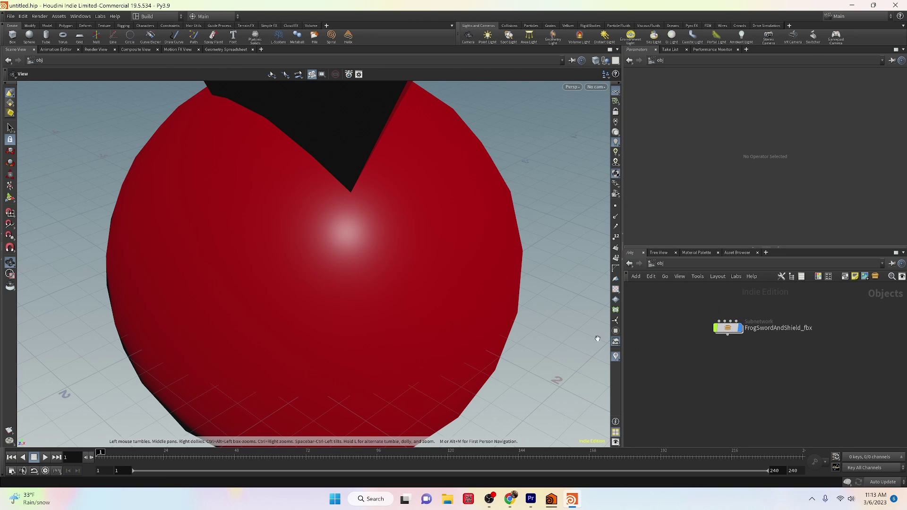
key("space+g")
left_click_drag(436, 267, 425, 250)
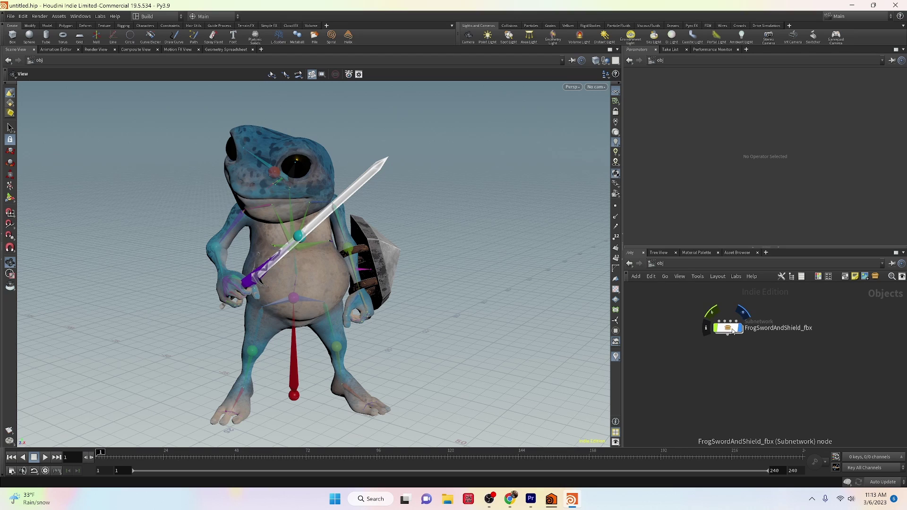
Open the FrogSwordAndShield_fbx subnetwork and look through its network of nodes
double_click(732, 331)
scroll(741, 347, "down", 2)
scroll(741, 347, "up", 2)
left_click_drag(697, 334, 756, 420)
key("f")
scroll(777, 368, "up", 6)
middle_click_drag(803, 423, 688, 416)
left_click(793, 363)
scroll(768, 365, "down", 7)
scroll(768, 364, "down", 2)
Examine the geometry nodes, the materials network and the fbx_chops network inside the subnetwork
middle_click_drag(874, 350, 741, 340)
left_click_drag(801, 324, 844, 381)
key("f")
left_click(844, 381)
middle_click_drag(844, 381, 848, 351)
scroll(762, 399, "up", 3)
left_click(671, 360)
left_click(818, 366)
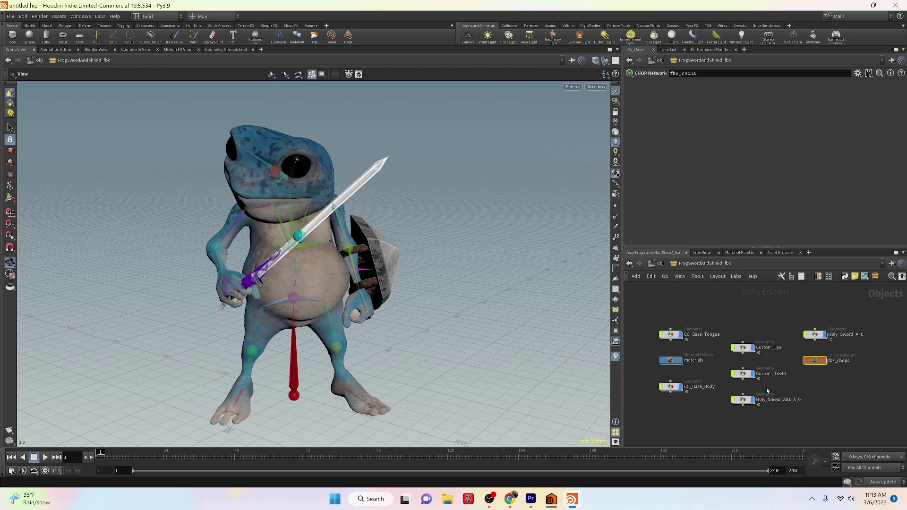
Open the materials network, inspect its principled shaders including Std_Skin_Arm, and return to the FrogSwordAndShield_fbx subnetwork
double_click(671, 361)
scroll(770, 412, "down", 5)
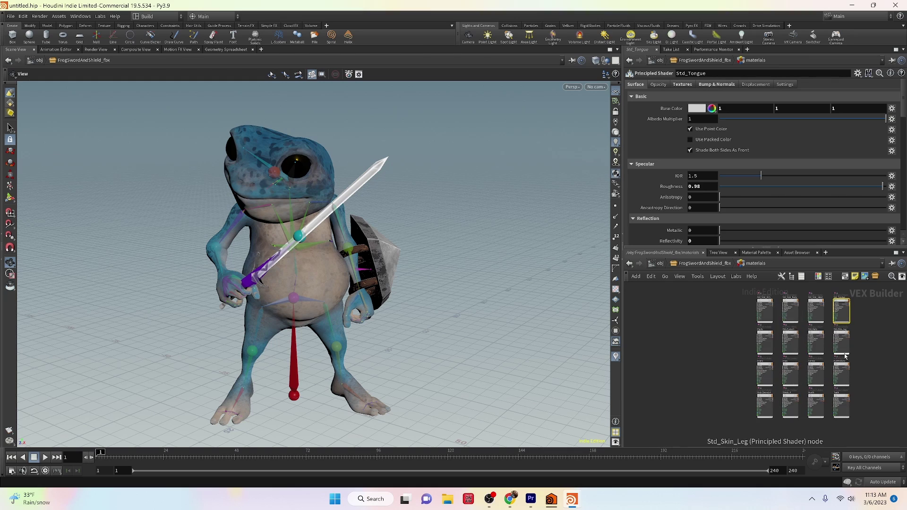
left_click_drag(712, 296, 896, 440)
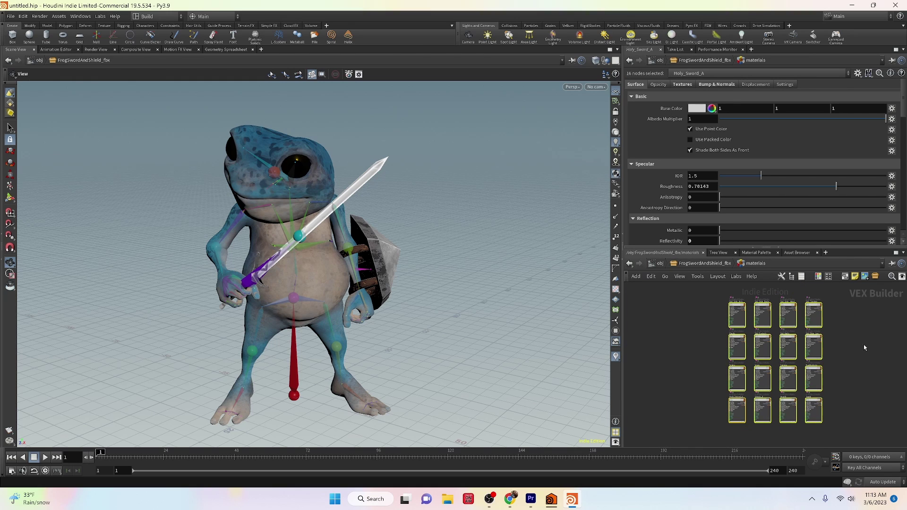
left_click(737, 310)
key("ctrl+z")
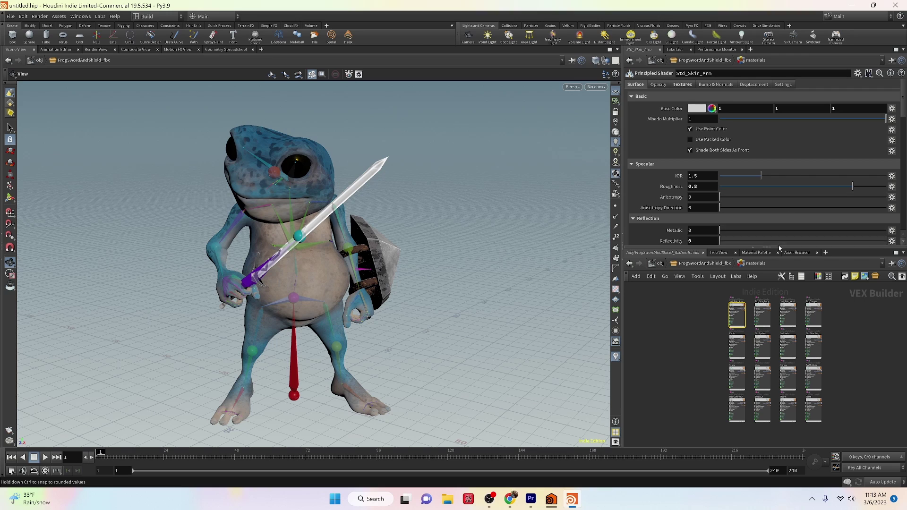
left_click(701, 263)
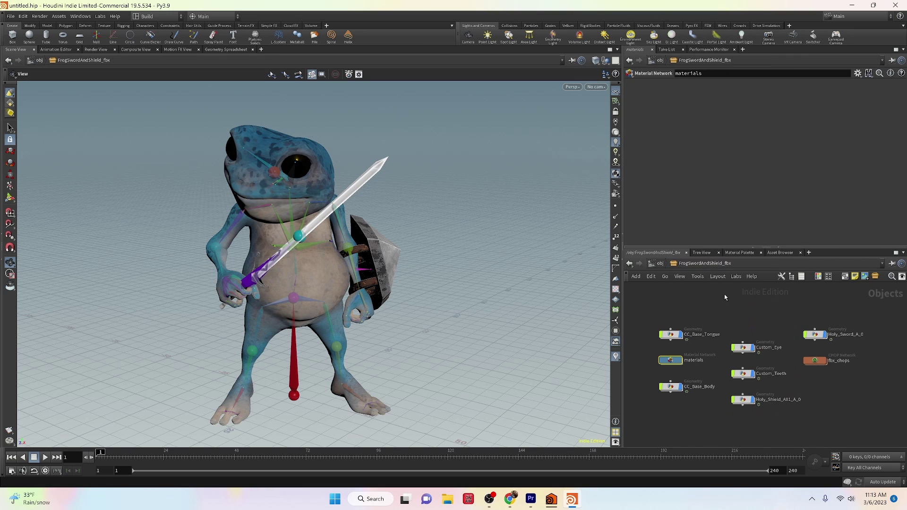
Open the Custom_Eye geometry to inspect its node chain, and return to the subnetwork
double_click(745, 348)
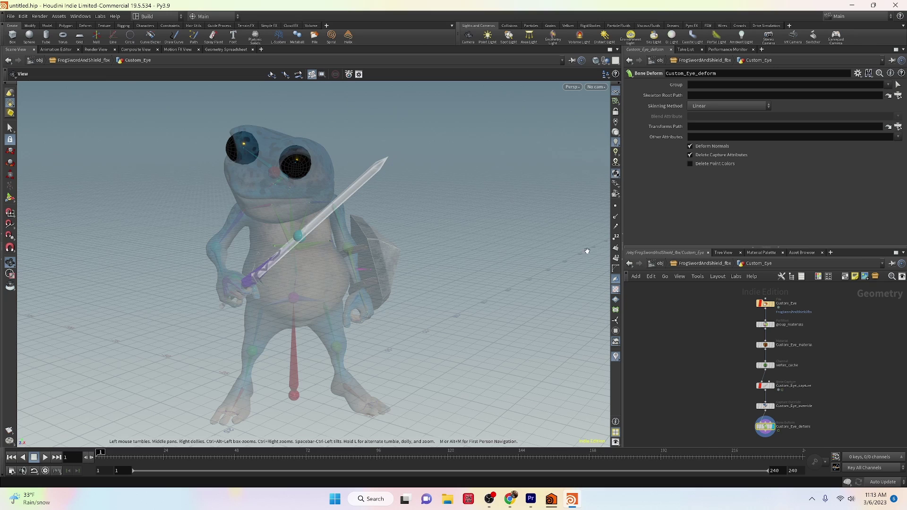
left_click(710, 265)
middle_click_drag(823, 400, 890, 389)
scroll(890, 383, "down", 1)
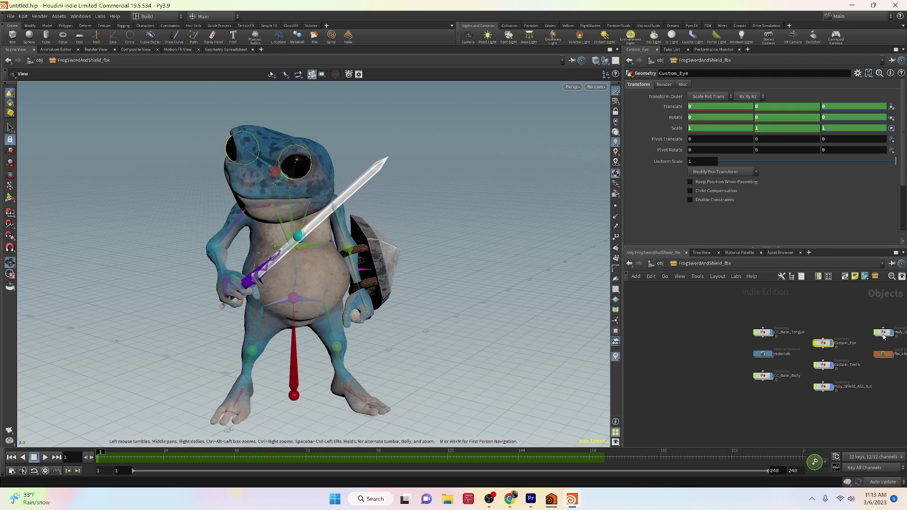
Inspect the node chain inside the Holy_Sword_A_0 geometry, return to object level, and delete the FrogSwordAndShield_fbx subnetwork
double_click(885, 332)
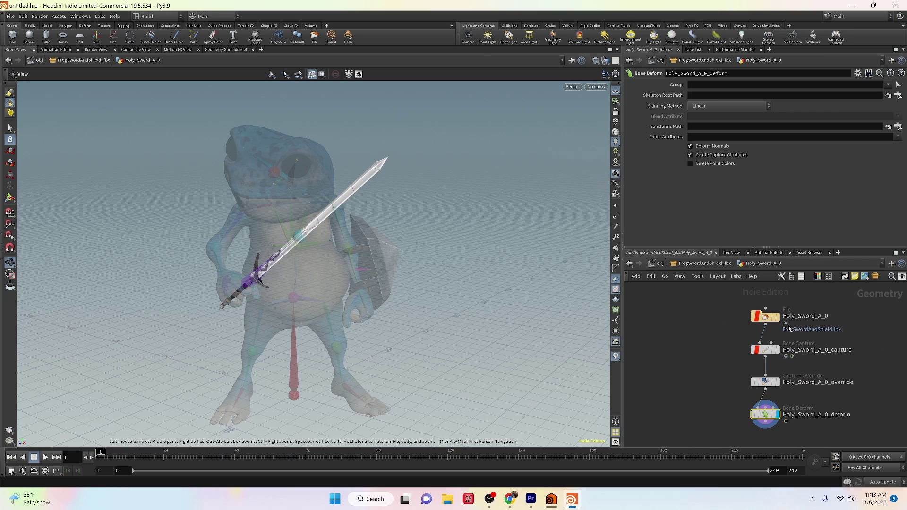
left_click(660, 263)
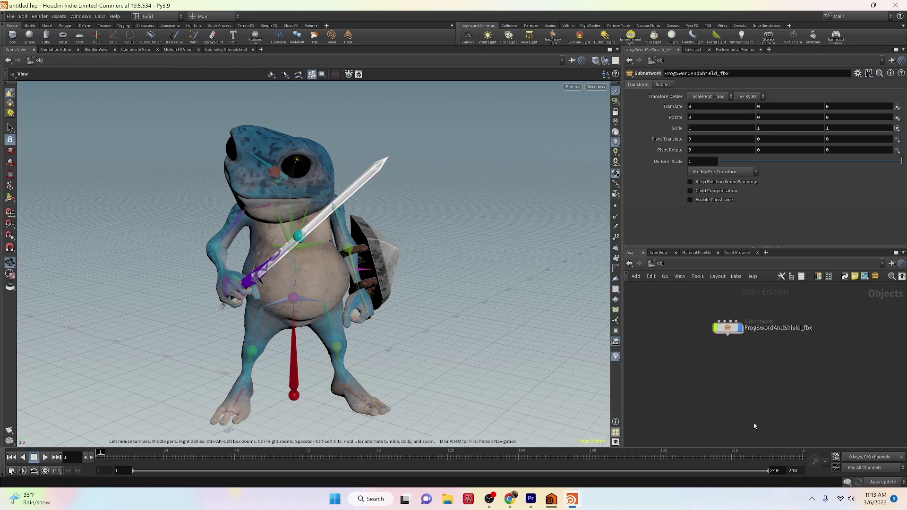
left_click_drag(687, 316, 839, 367)
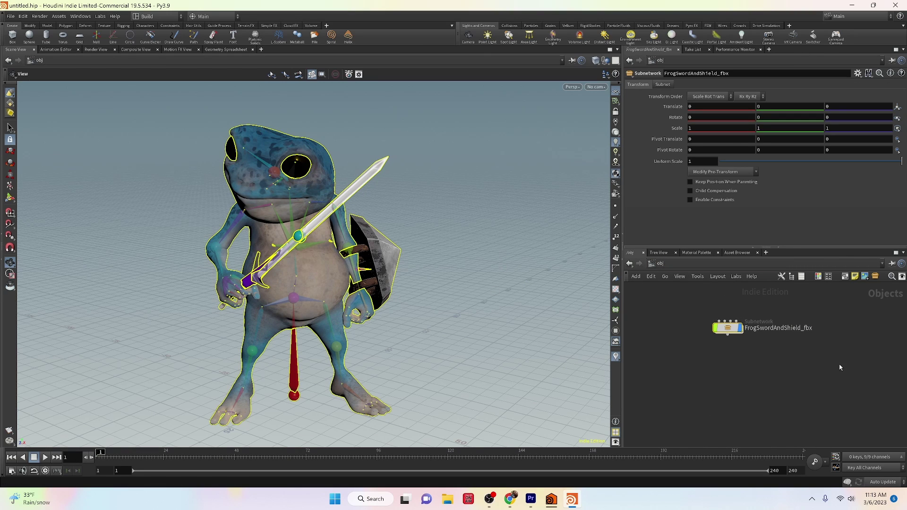
key("ctrl+c")
key("Delete")
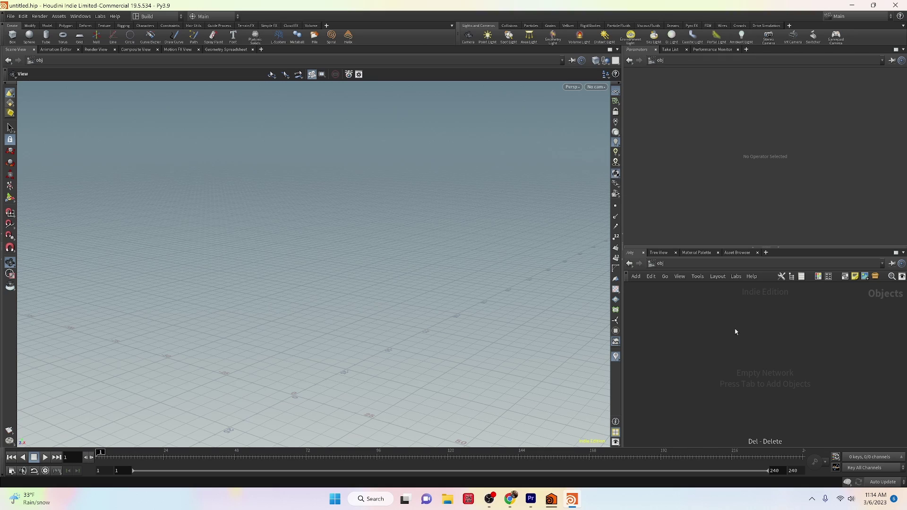
Create a Geometry object in the empty object network and rename it character
key("Tab")
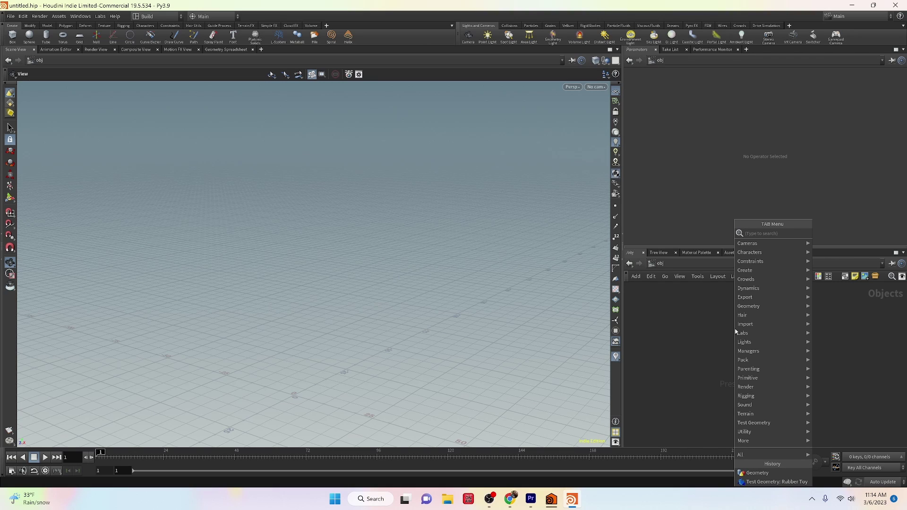
type("ge")
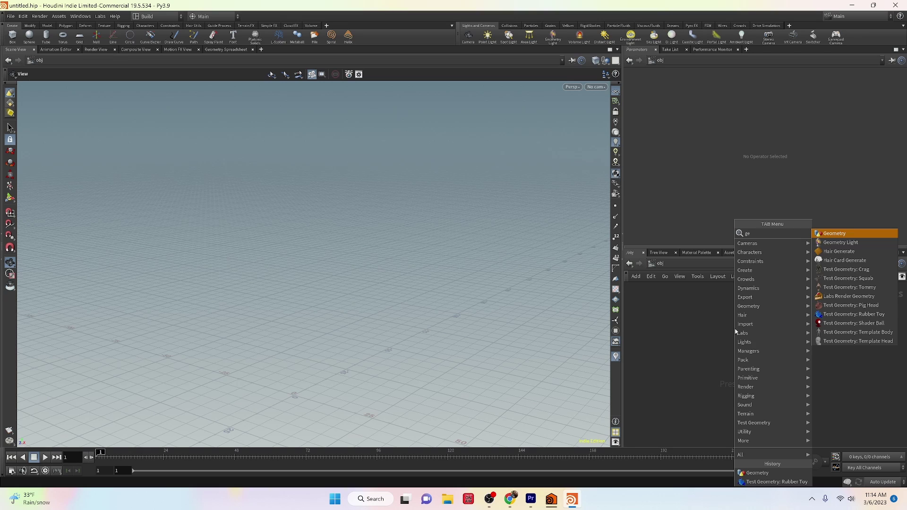
key("Return")
left_click(734, 329)
key("F2")
type("character")
key("Return")
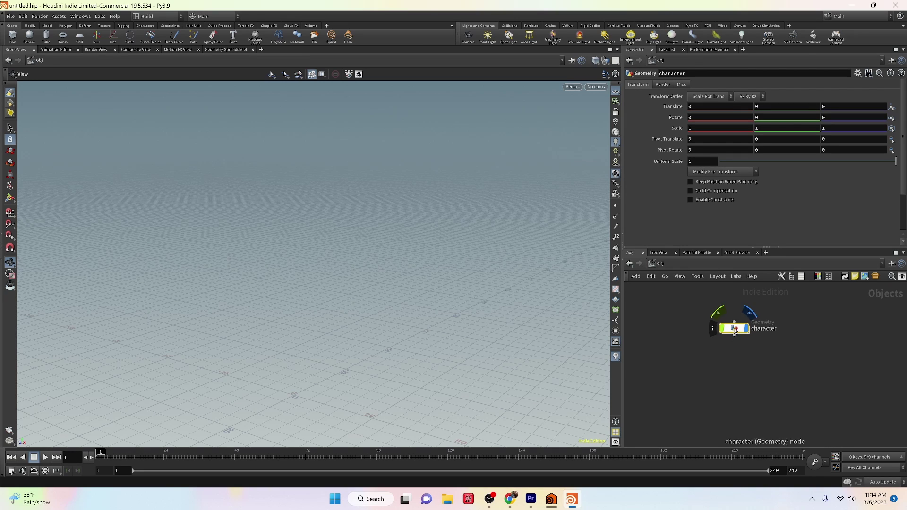
Inside the character geometry, add a File node that loads FrogSwordAndShield.fbx from the Cloak Project folder and inspect the imported mesh
double_click(736, 332)
key("Tab")
type("file")
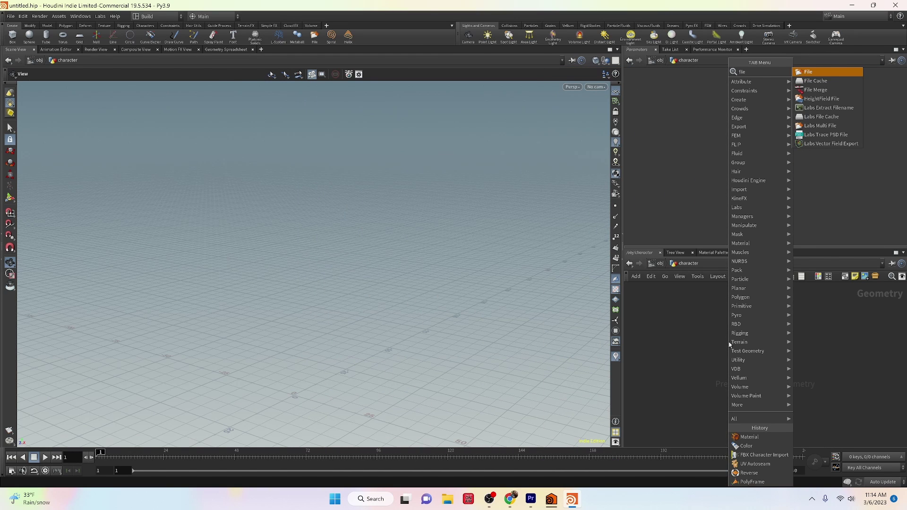
key("Return")
left_click(730, 345)
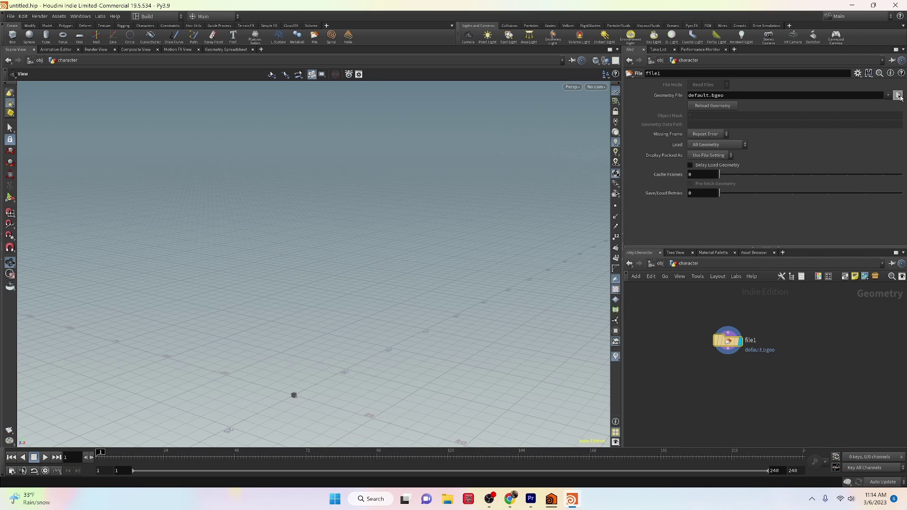
left_click(898, 95)
double_click(744, 89)
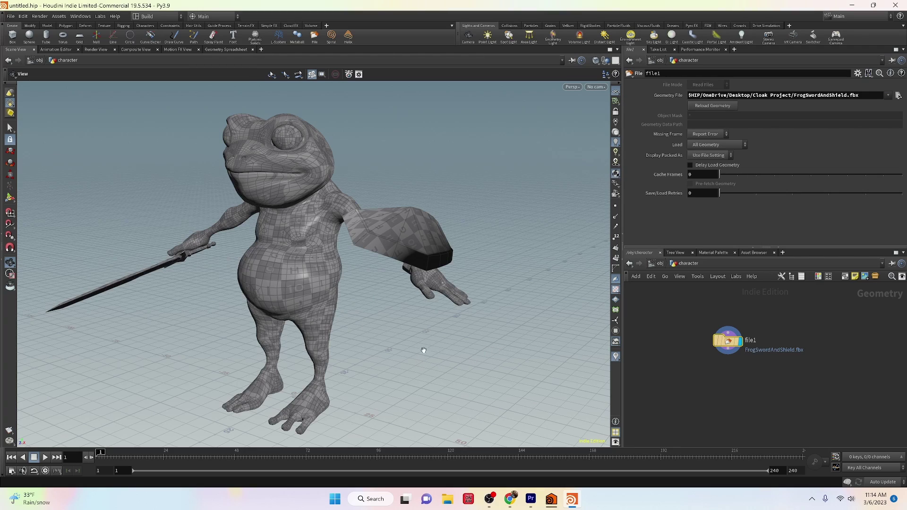
left_click_drag(357, 336, 427, 156)
mouse_move(376, 279)
left_mouse_down()
mouse_move(286, 273)
mouse_move(194, 197)
mouse_move(391, 283)
left_mouse_up()
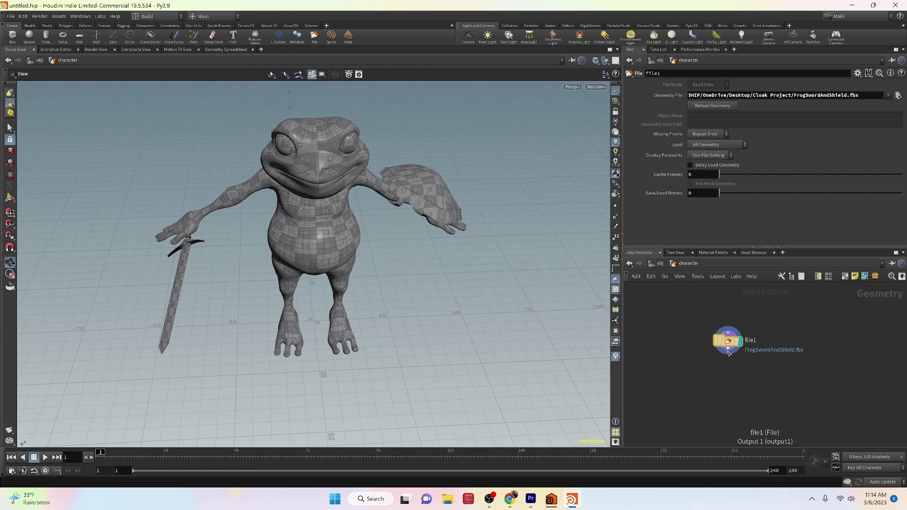
Add a Material node connected to the output of the file node
key("Tab")
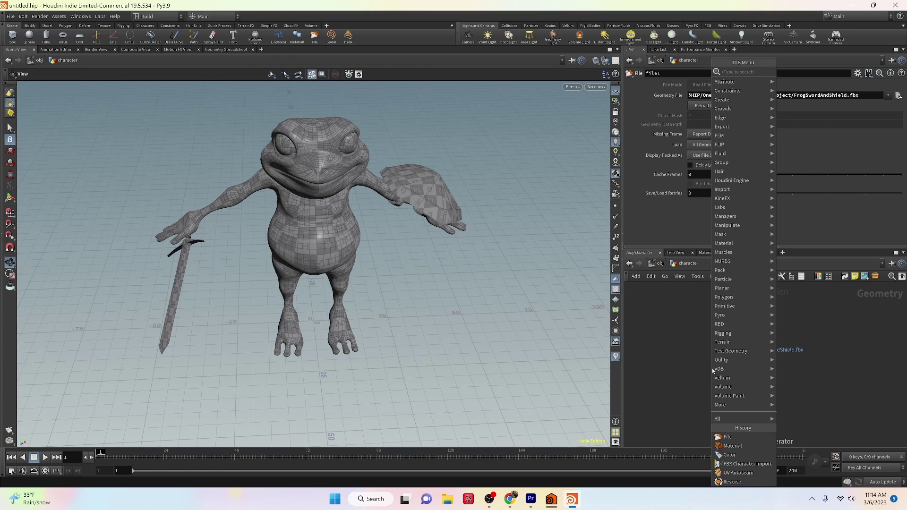
type("mater")
key("Return")
left_click(712, 371)
left_click(722, 370)
left_click(882, 136)
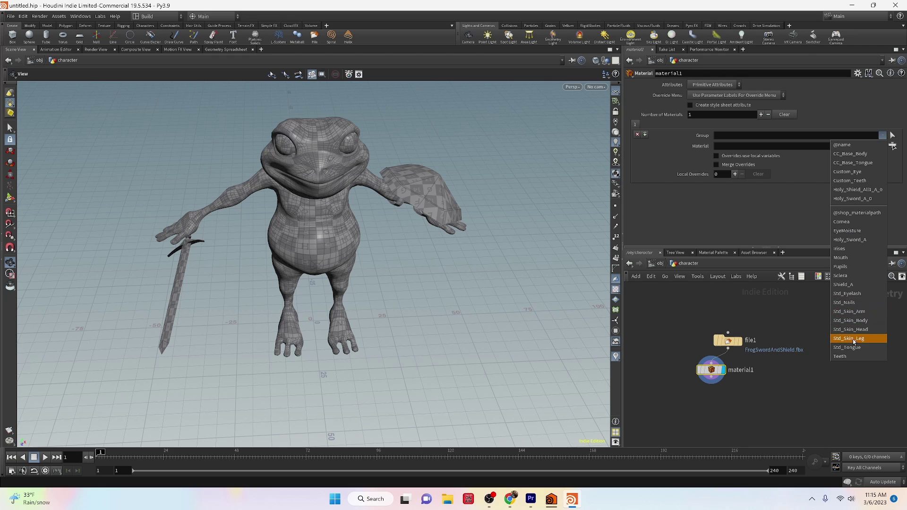
left_click(854, 284)
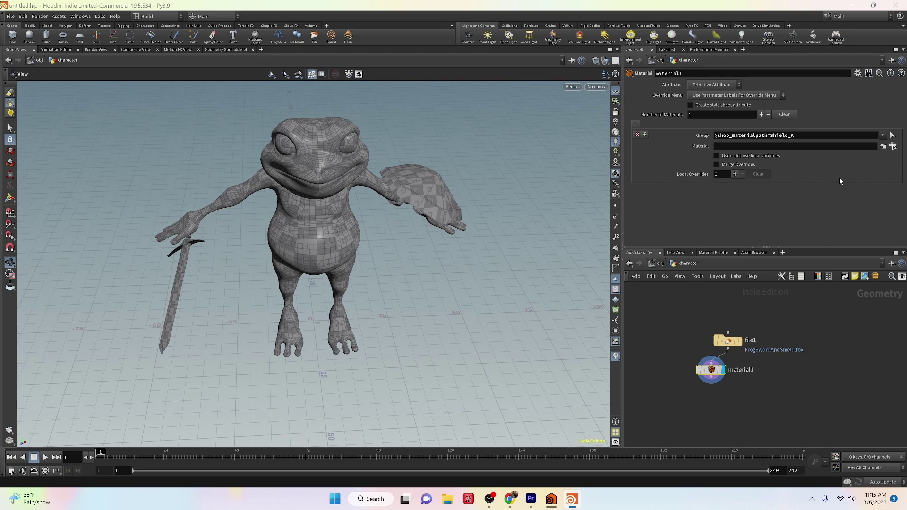
left_click(712, 253)
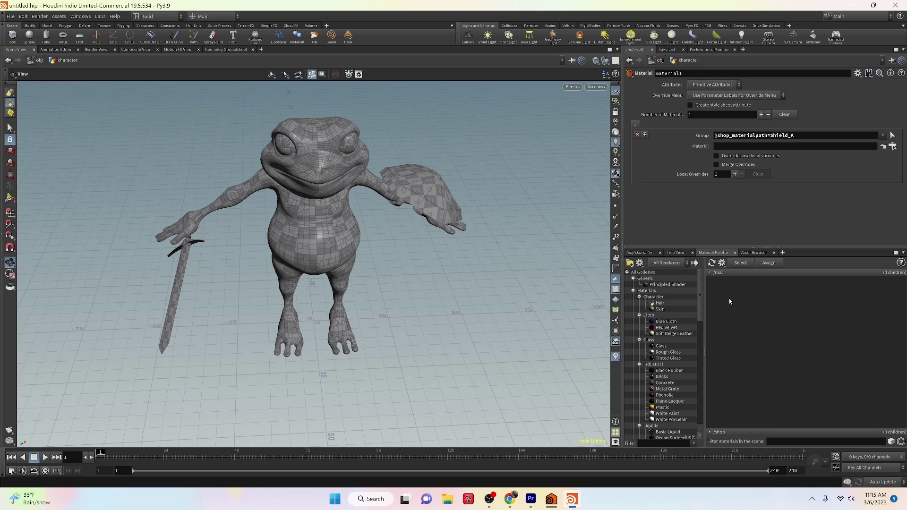
left_click_drag(651, 286, 739, 303)
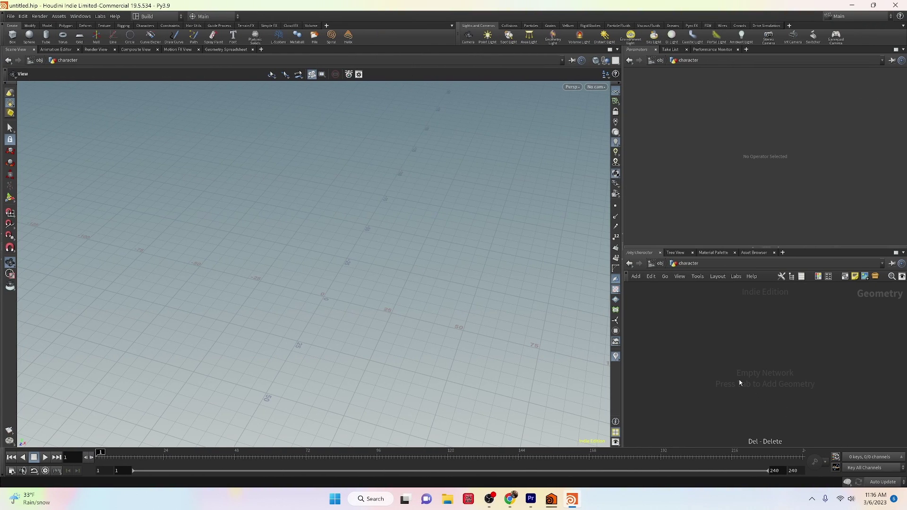
Add an FBX Character Import node to the empty character network
key("Tab")
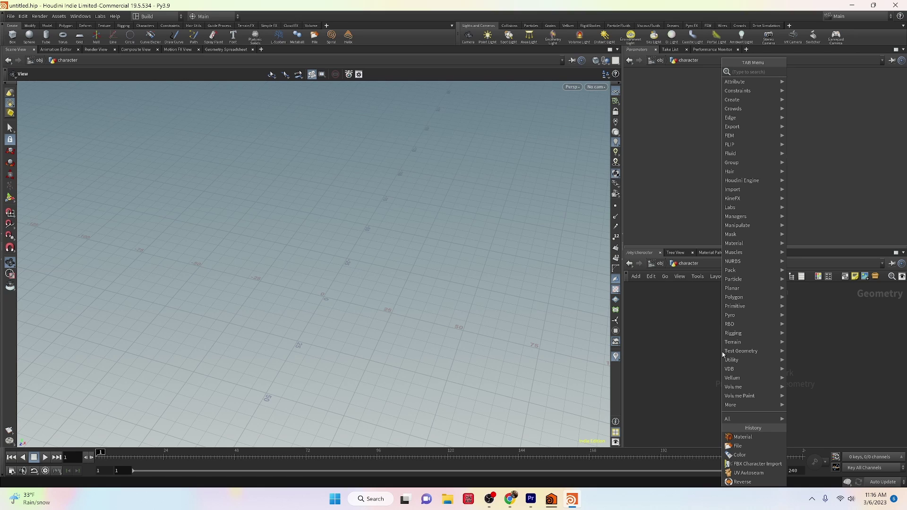
left_click(699, 329)
key("Tab")
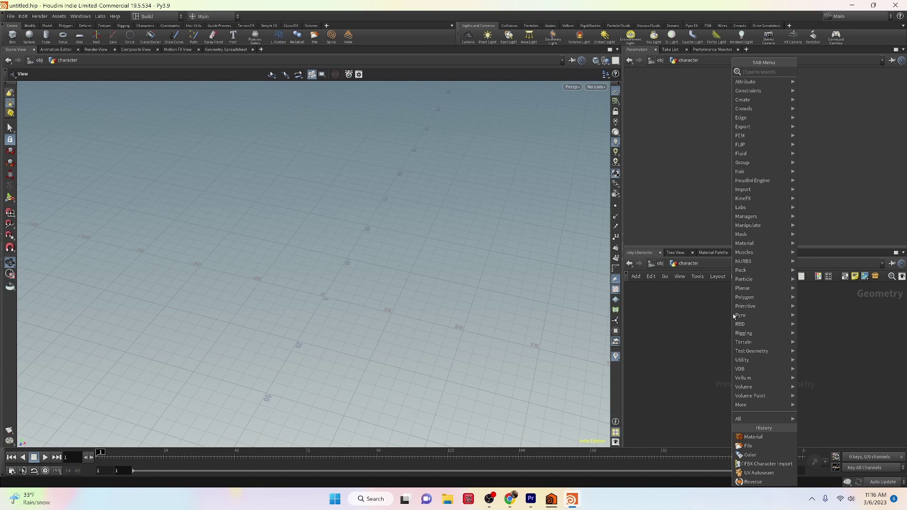
type("f")
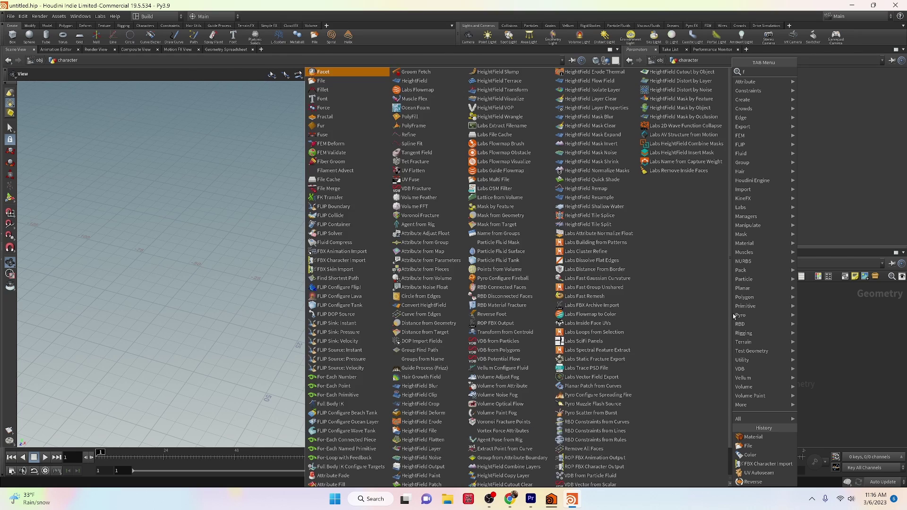
type("bxc")
key("Return")
left_click(732, 313)
left_click(733, 313)
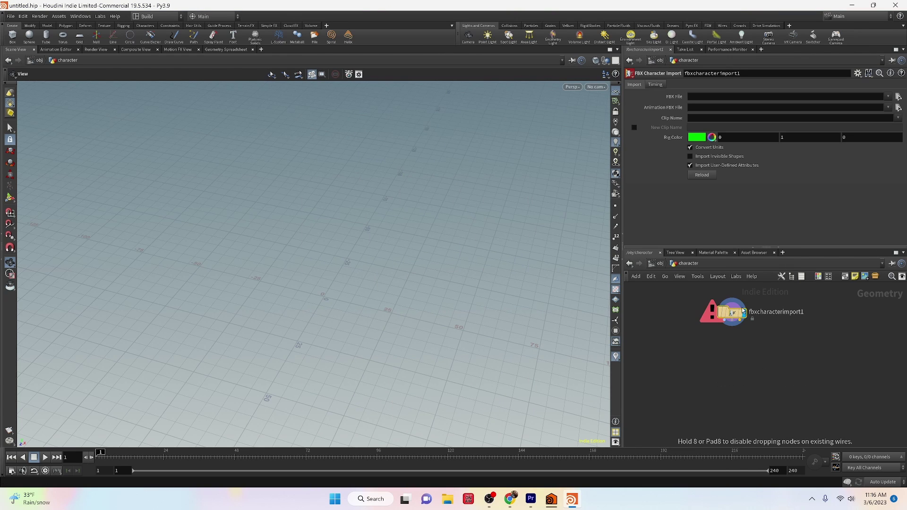
Load FrogSwordAndShield.fbx from the Cloak Project folder as the import node's FBX file and frame the frog
left_click(897, 96)
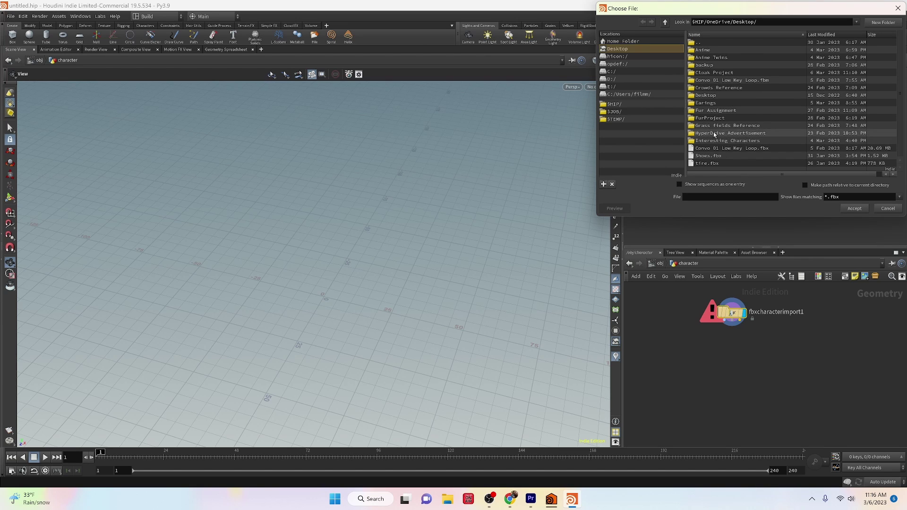
key("Escape")
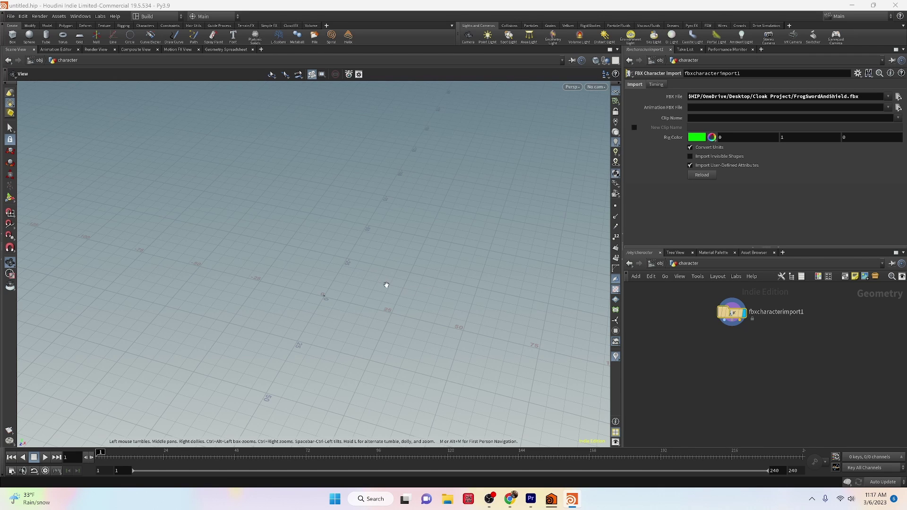
key("f")
left_click_drag(334, 301, 211, 350)
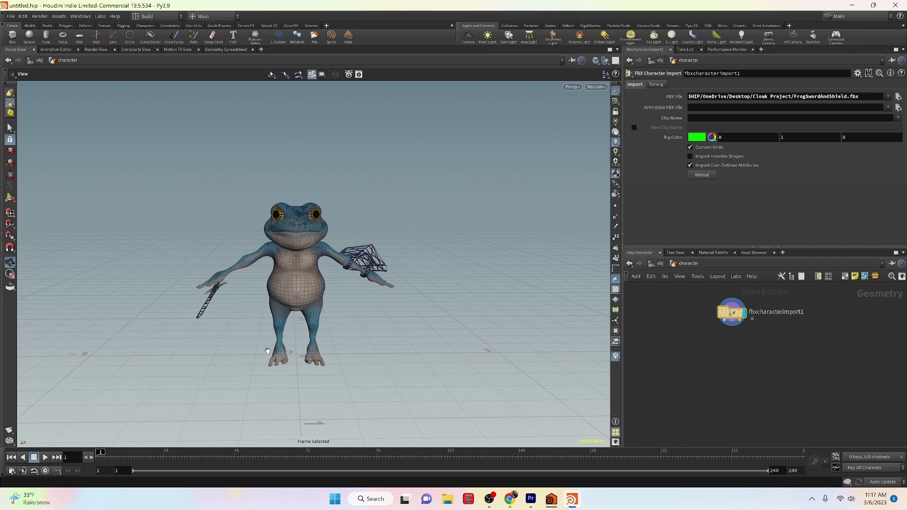
Compare the frog's scale against the grid in front view with Convert Units off, and turn the option back on
key("space+2")
key("space+3")
scroll(333, 297, "down", 4)
scroll(335, 296, "down", 2)
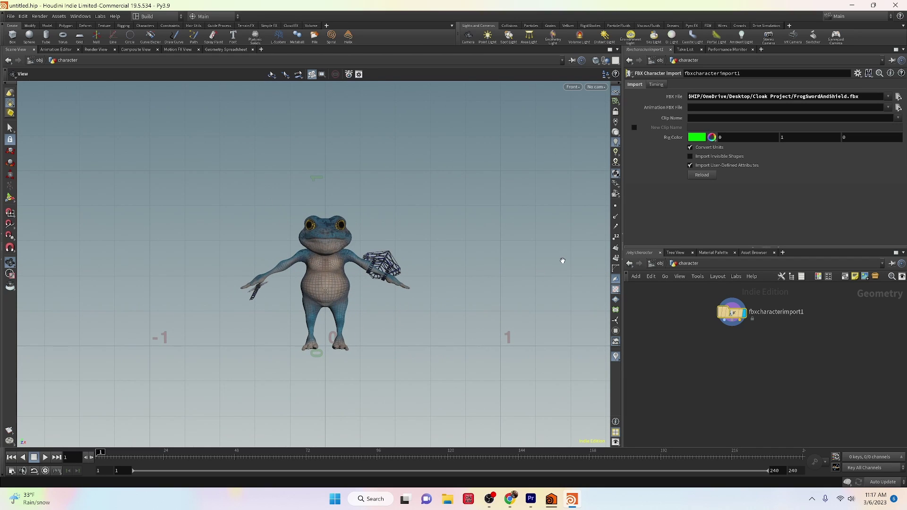
left_click(690, 147)
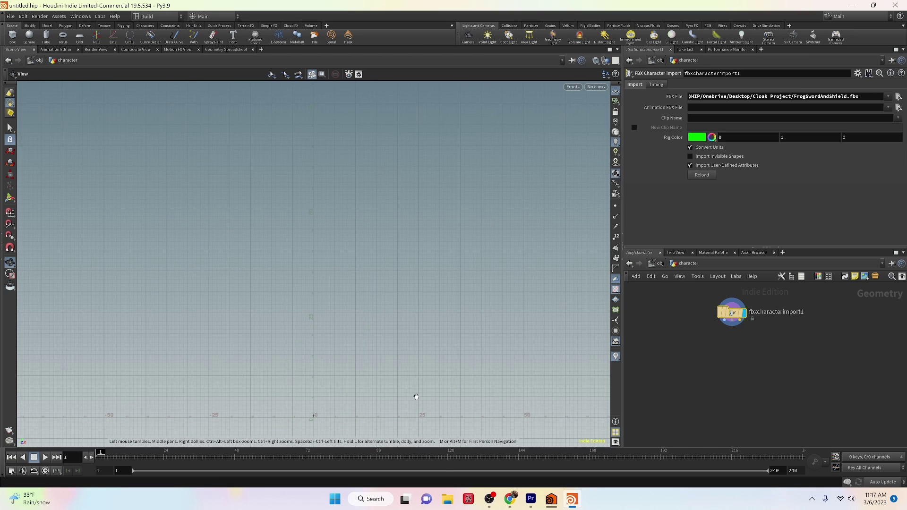
key("f")
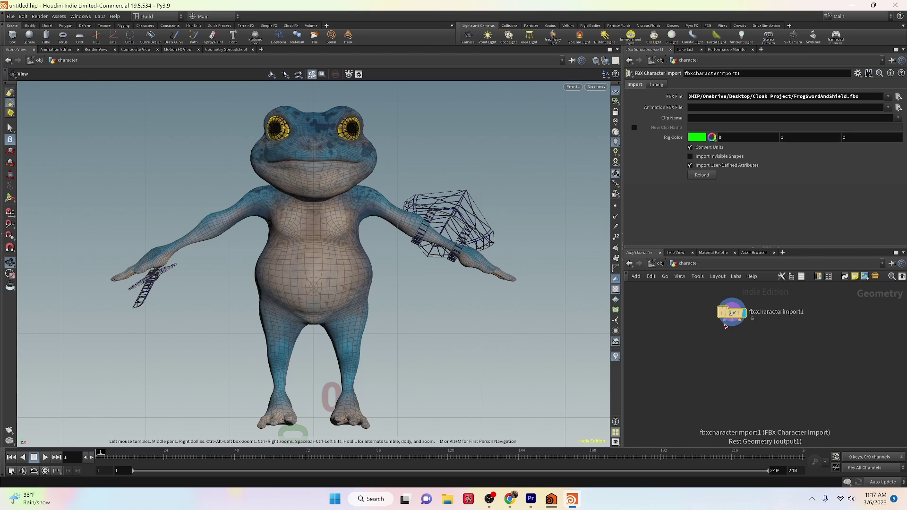
Add a Null node below the FBX Character Import and connect its input to the Capture Pose output
left_click_drag(725, 324, 711, 352)
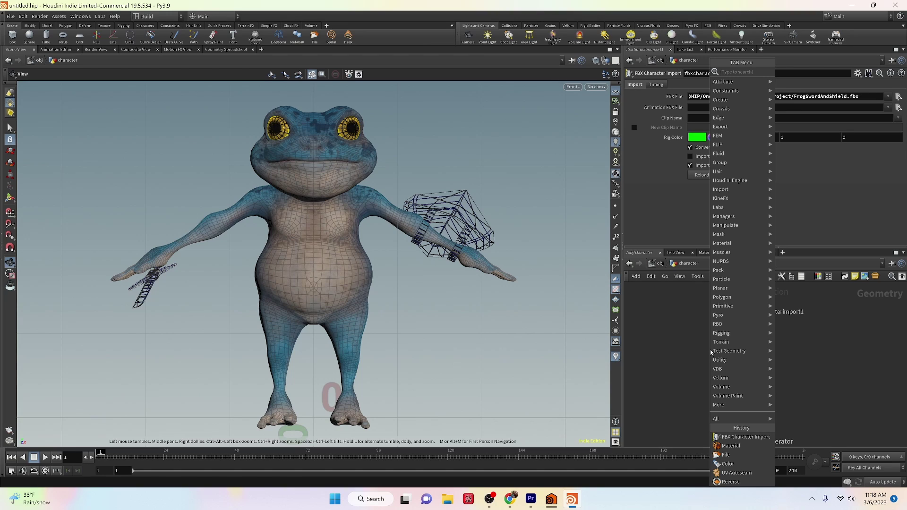
type("null")
key("Return")
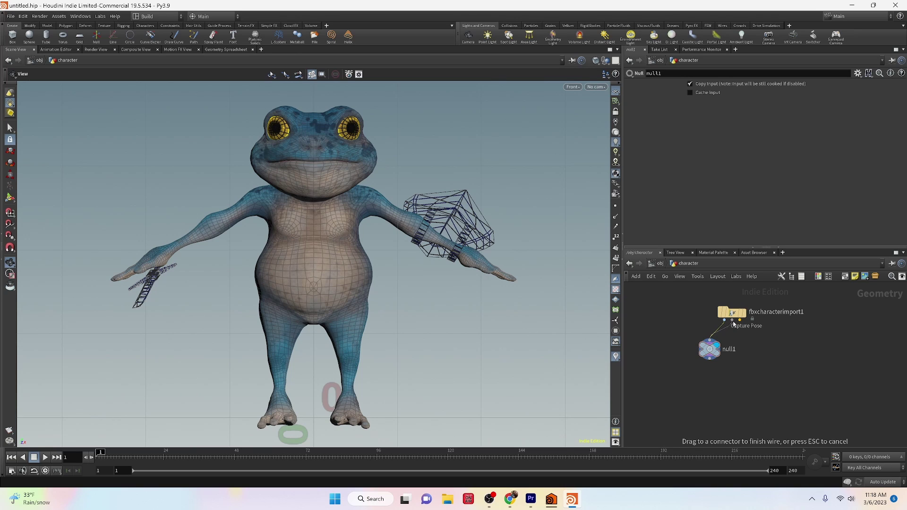
left_click_drag(732, 320, 709, 340)
scroll(439, 284, "down", 4)
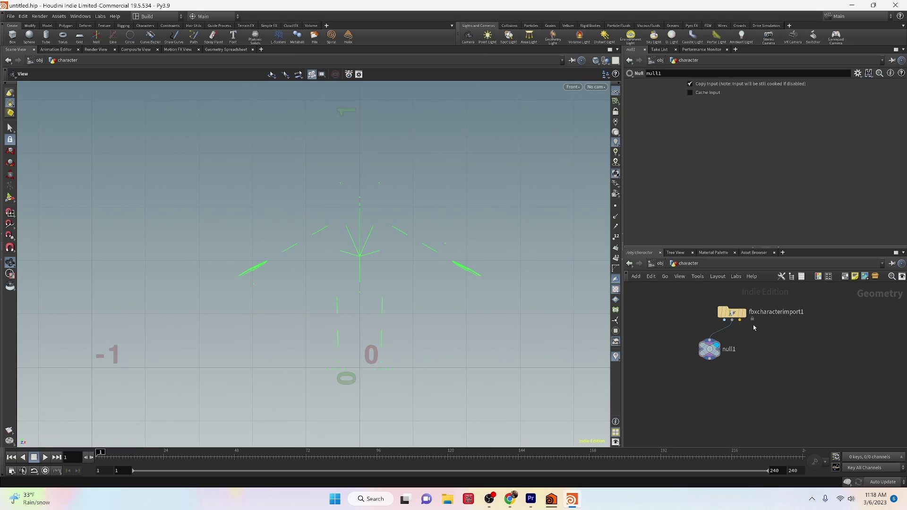
Rewire the null to the Animated Pose output, play the skeleton animation, and return to the first frame
left_click_drag(732, 320, 741, 324)
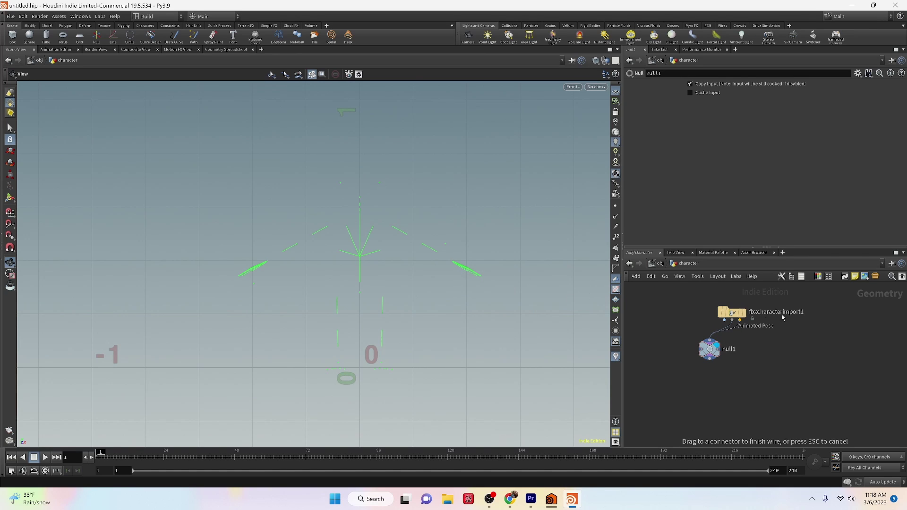
left_click_drag(725, 327, 740, 320)
left_click_drag(484, 272, 285, 290)
left_click(45, 457)
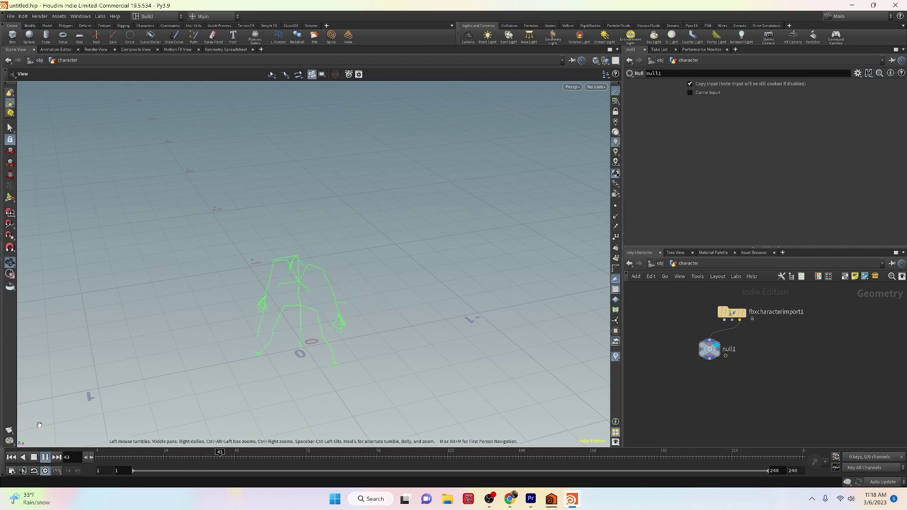
left_click(11, 457)
Replace the null with a Bone Deform node and wire the character import's three outputs to its matching inputs
left_click(709, 348)
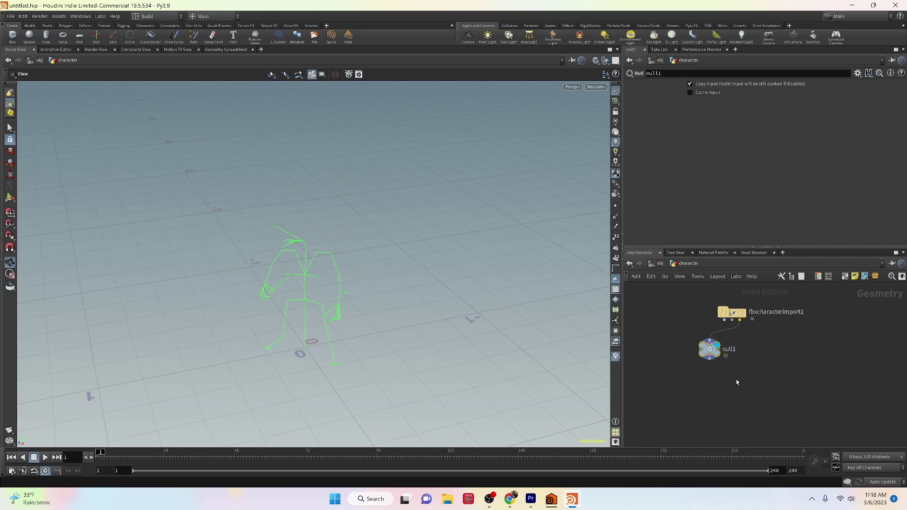
key("Delete")
key("Tab")
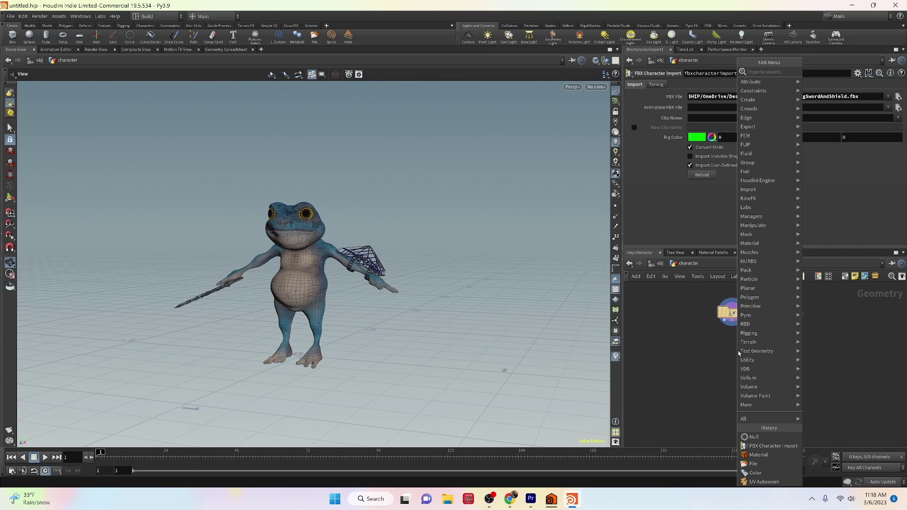
type("boned")
key("Return")
left_click(737, 350)
left_click_drag(724, 320, 734, 346)
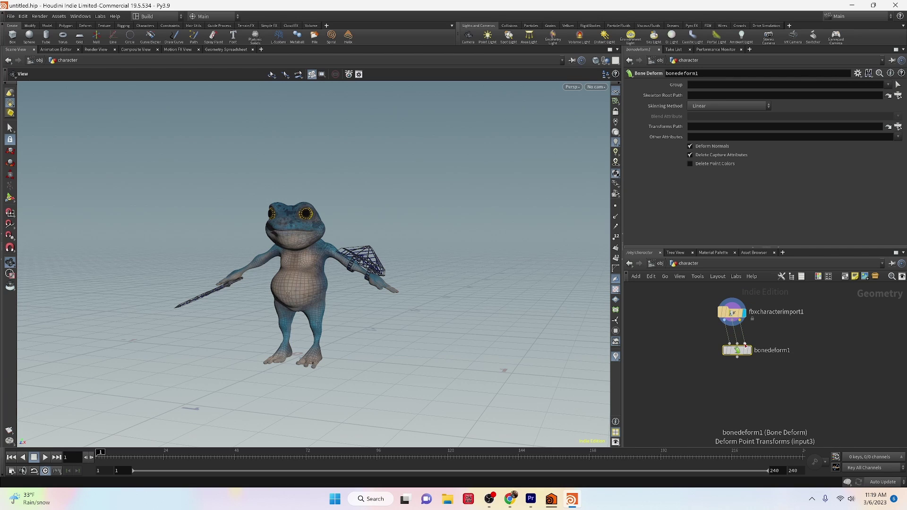
Display the Bone Deform node's result and play the frog's animation
left_click(748, 350)
left_click(44, 457)
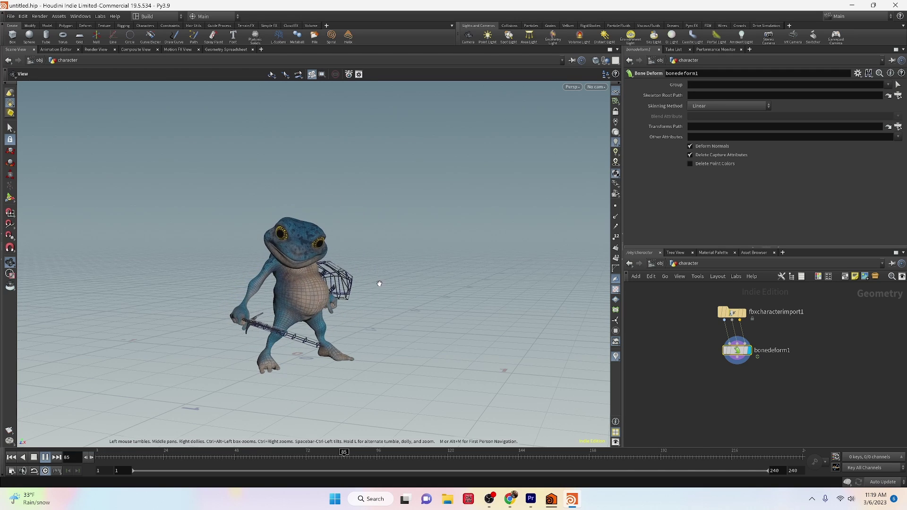
Stop the playback, return to the first frame, and move the Bone Deform node farther below the FBX Character Import
left_click(34, 457)
left_click(10, 457)
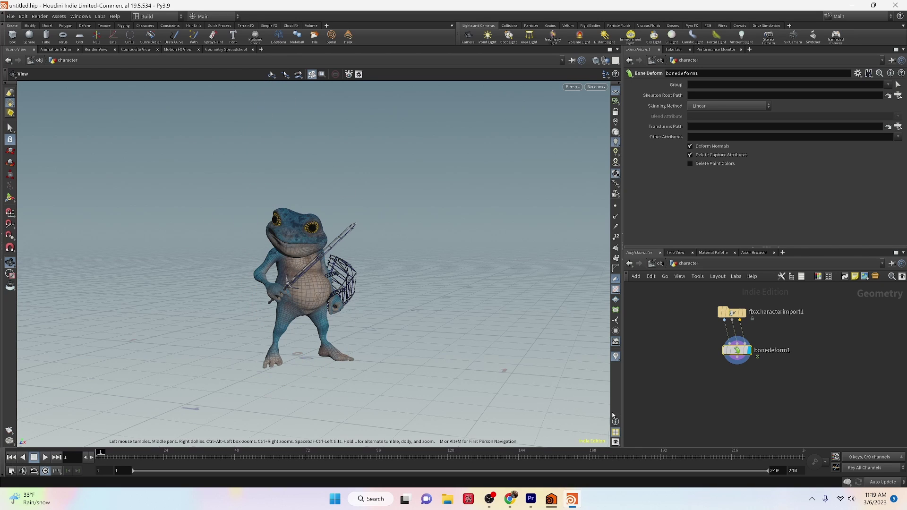
left_click_drag(738, 354, 733, 381)
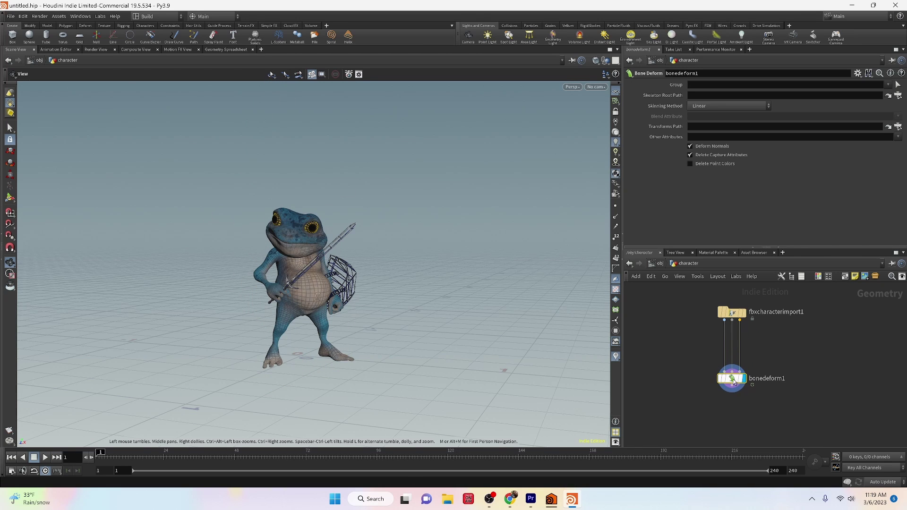
Insert a PolyFrame node on the wire between the character import's first output and the Bone Deform's first input, and display it
key("Tab")
type("polyfr")
key("Return")
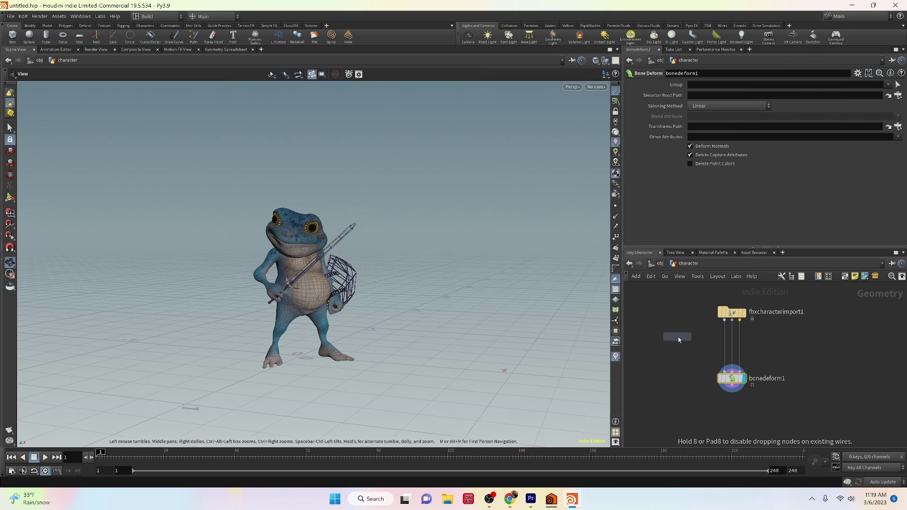
left_click(677, 338)
left_click_drag(677, 338, 709, 344)
left_click(733, 343)
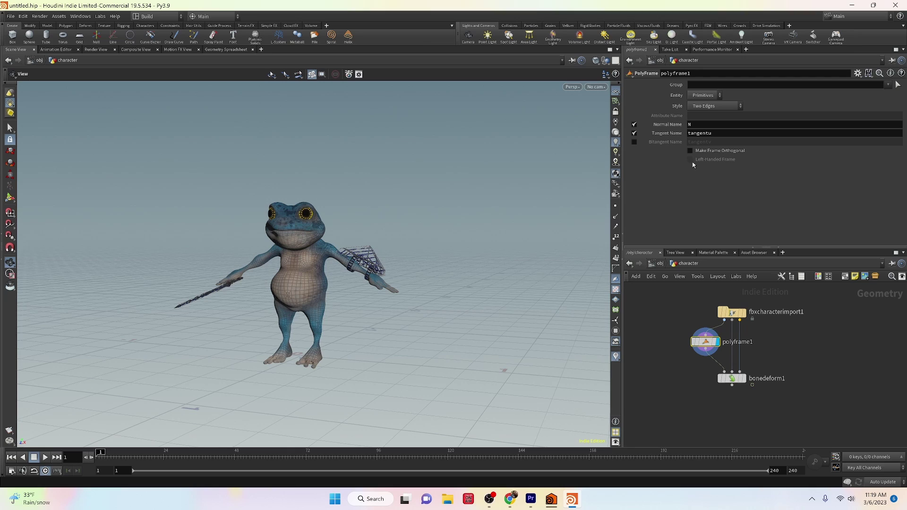
Set the PolyFrame style to MikkT and copy its tangent name, tangentu
left_click(701, 107)
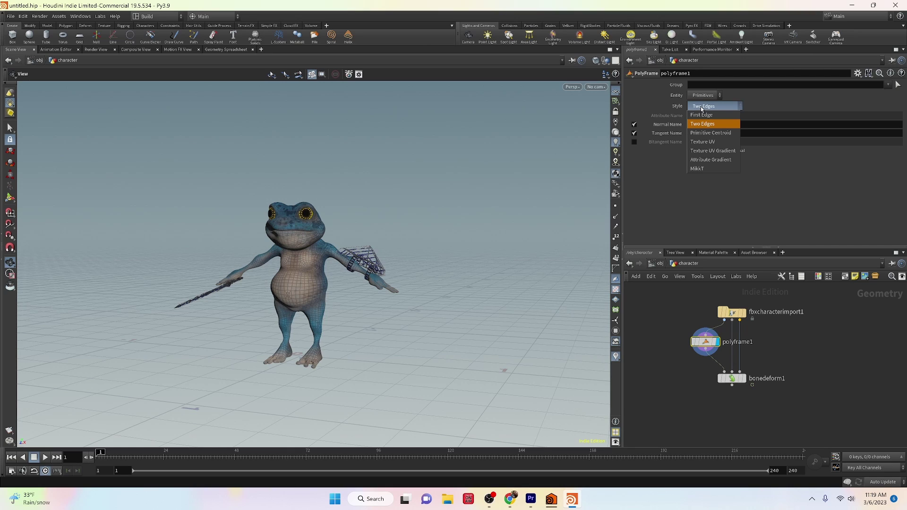
left_click(709, 170)
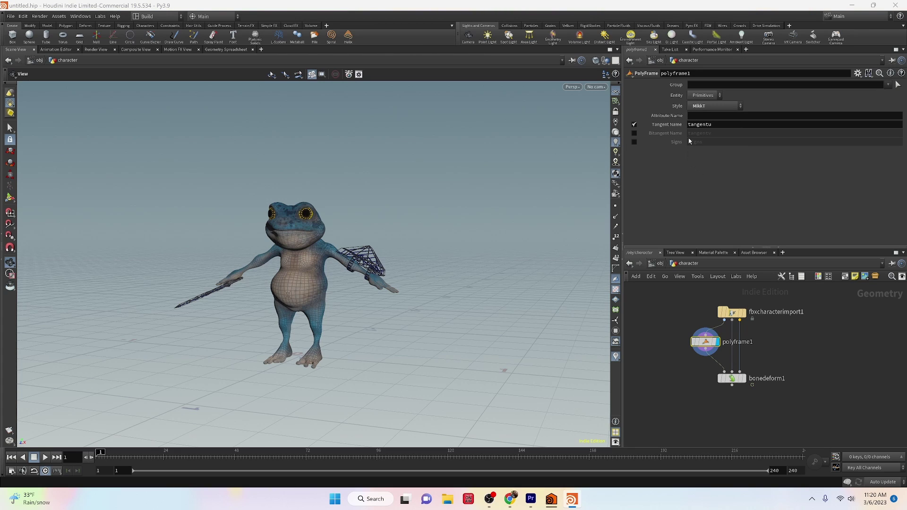
double_click(712, 125)
key("ctrl+c")
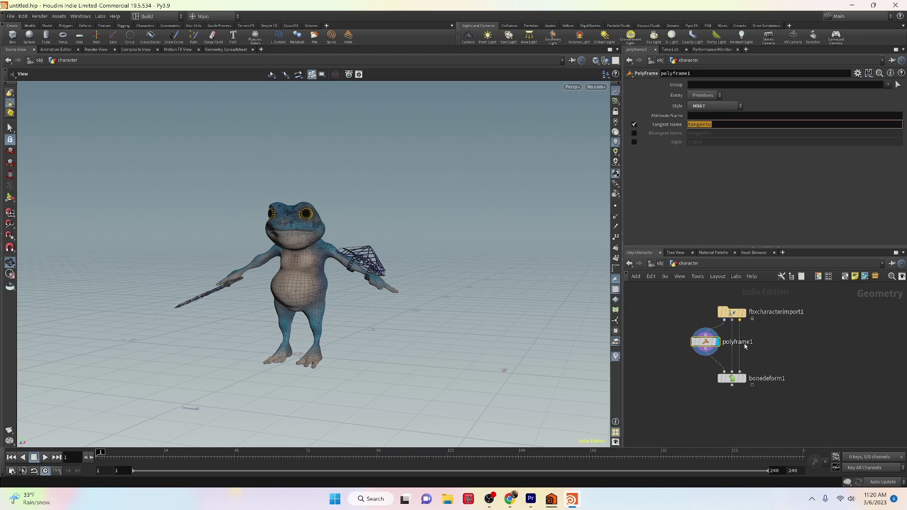
Display the Bone Deform node and enter tangentu as its Other Attributes value
left_click(745, 379)
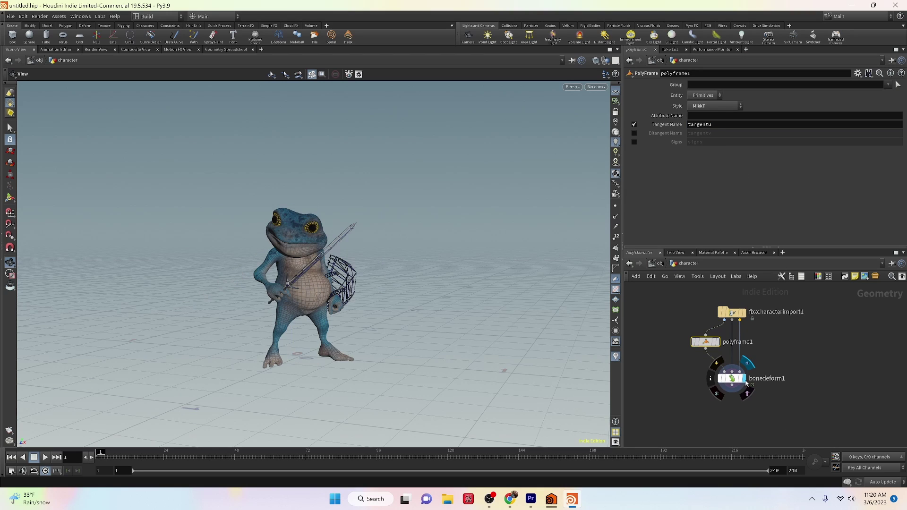
left_click(732, 378)
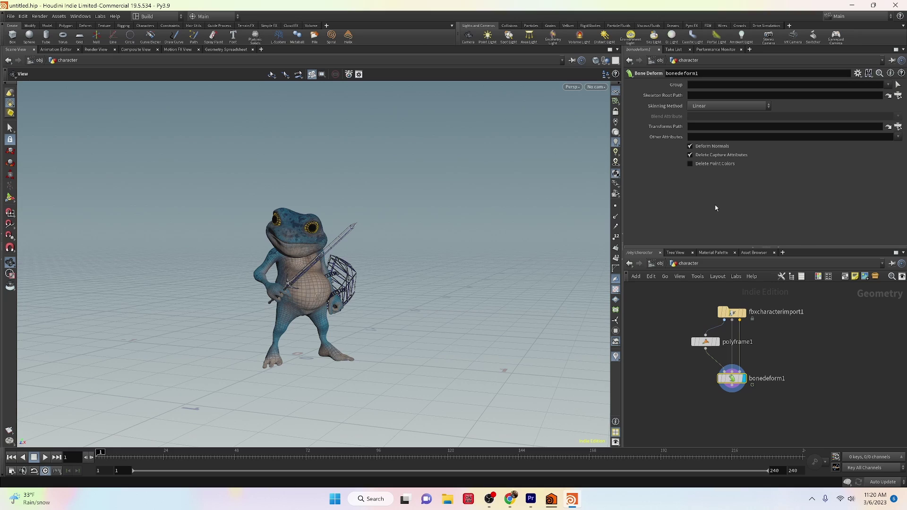
left_click(704, 136)
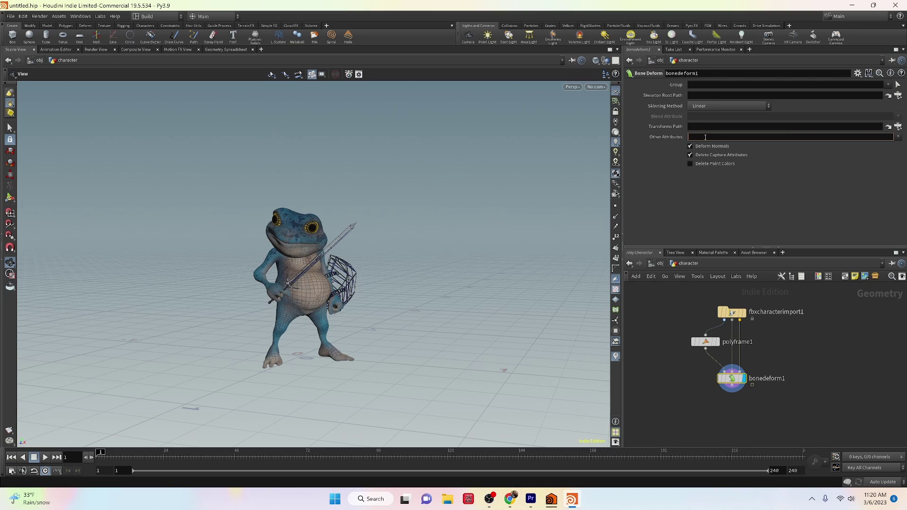
key("ctrl+v")
key("Return")
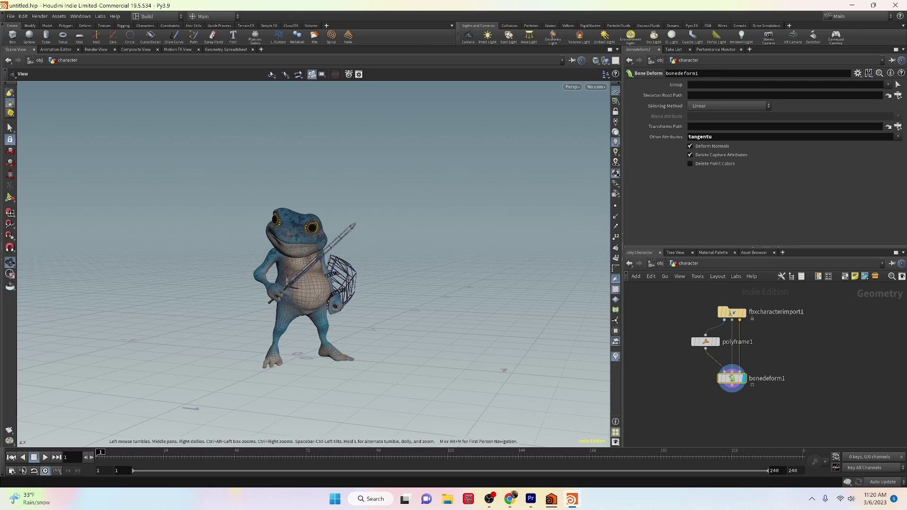
Play the deformed frog's animation, stop it, and return to the first frame
left_click(45, 458)
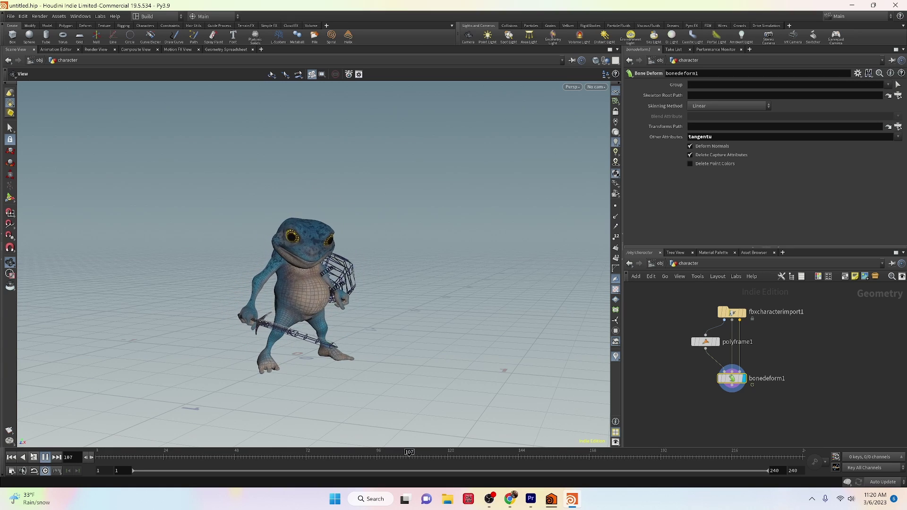
left_click(45, 458)
left_click(11, 457)
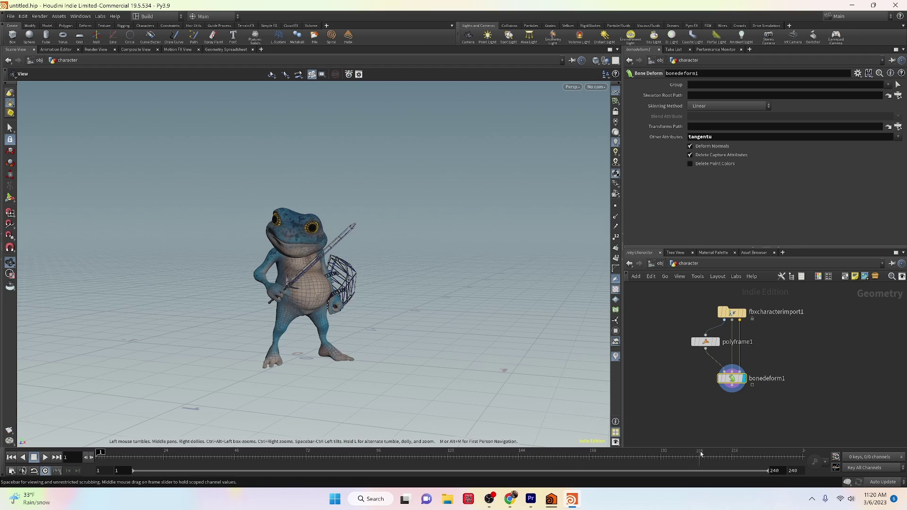
Delete all three nodes in the character network and undo the deletion
middle_click_drag(767, 383, 784, 370)
scroll(796, 356, "down", 3)
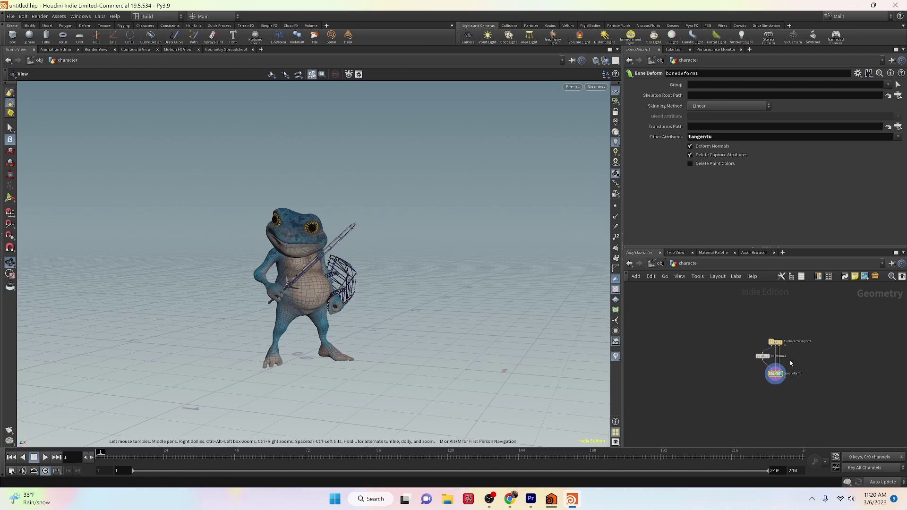
scroll(732, 377, "up", 5)
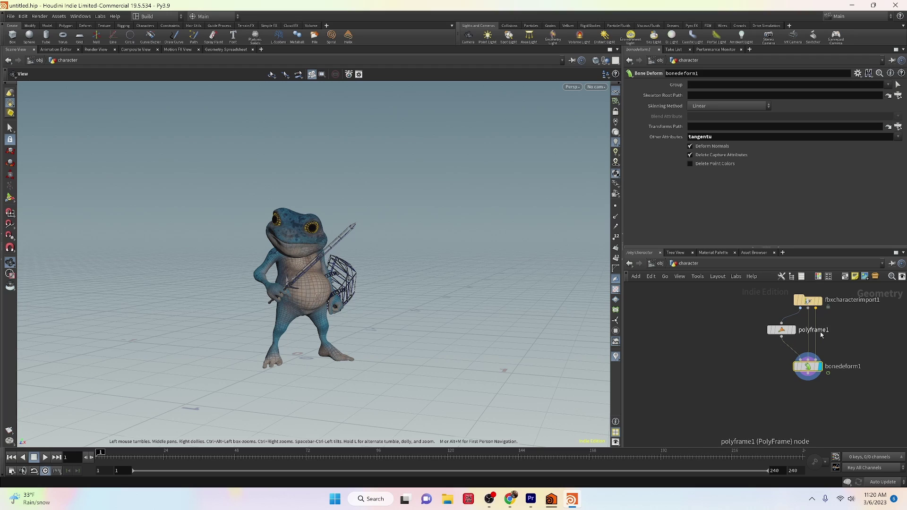
scroll(818, 326, "down", 2)
middle_click_drag(819, 328, 796, 333)
left_click_drag(732, 314, 862, 383)
key("Delete")
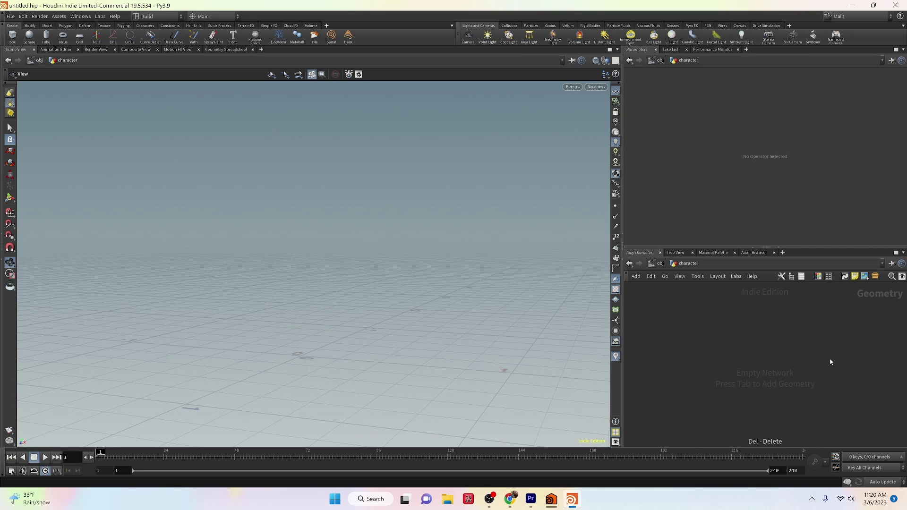
key("ctrl+z")
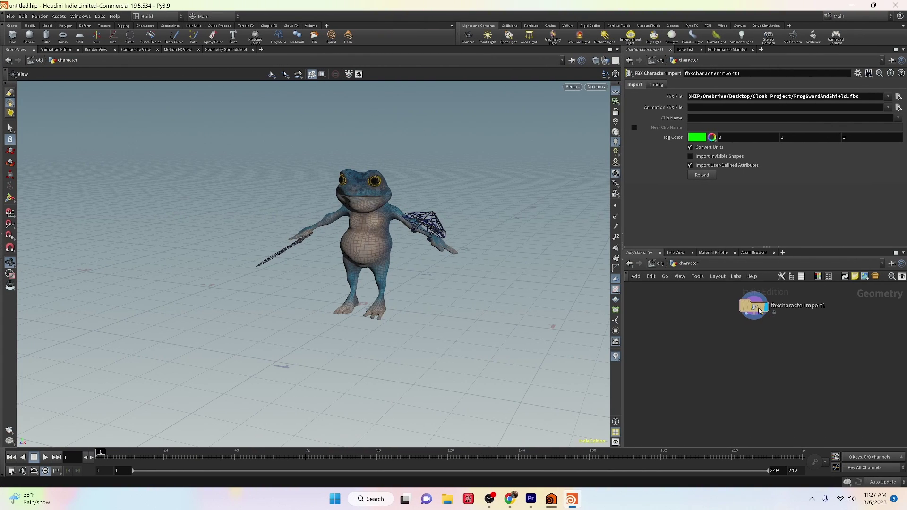
Move the FBX Character Import node aside, add an Agent node beside it, and display the Agent
mouse_move(760, 310)
left_mouse_down()
mouse_move(761, 317)
mouse_move(753, 309)
left_mouse_up()
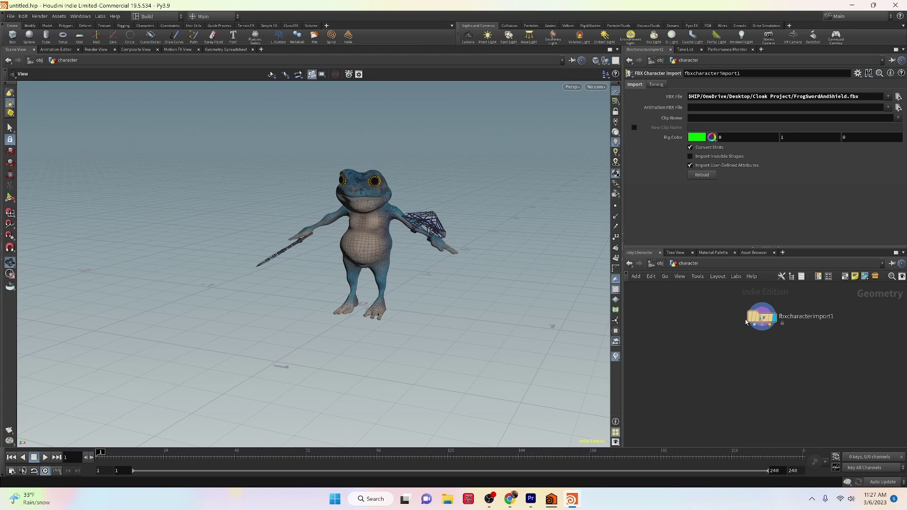
mouse_move(767, 319)
left_click_drag(768, 320, 797, 320)
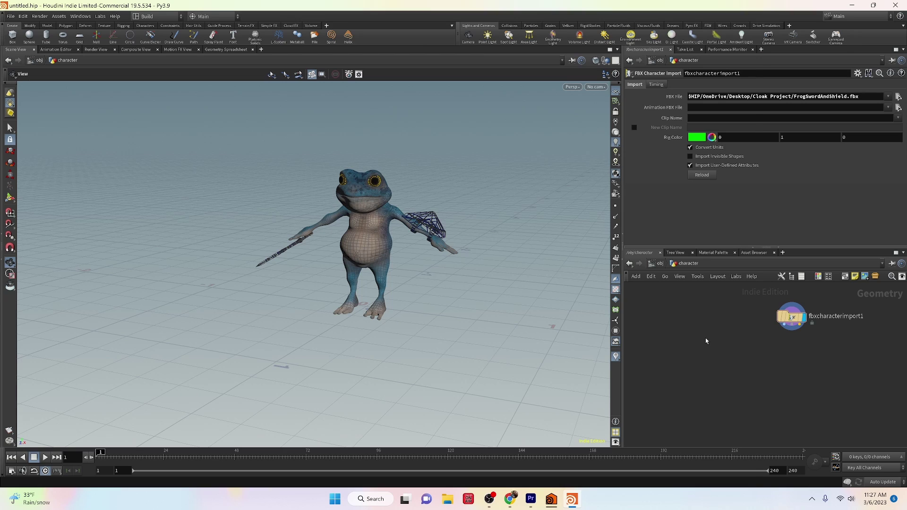
key("Tab")
type("agent")
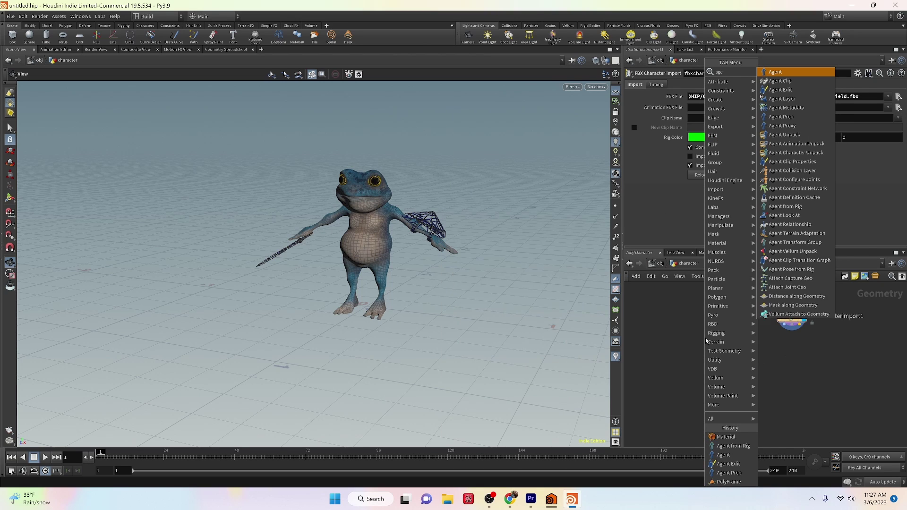
key("Return")
left_click(706, 338)
left_click(715, 339)
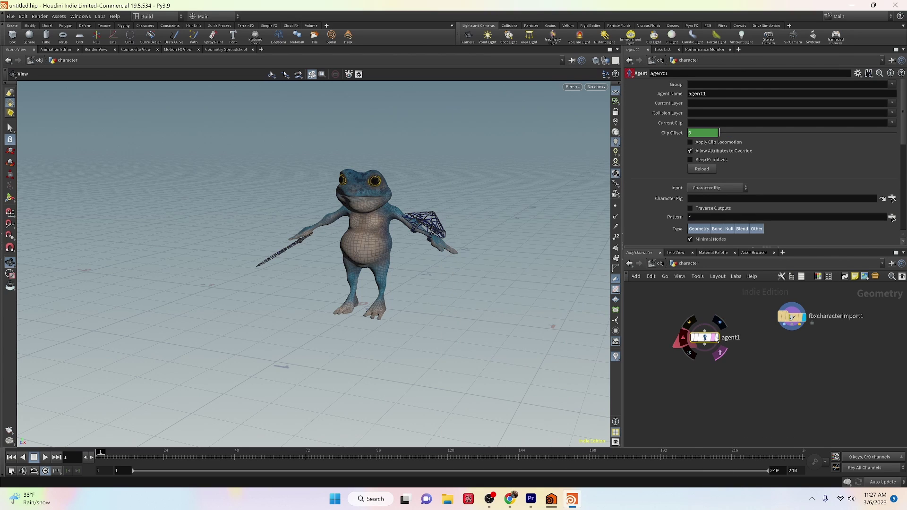
Switch the Agent's input from Character Rig to FBX and load FrogSwordAndShield.fbx as its FBX file
left_click(892, 199)
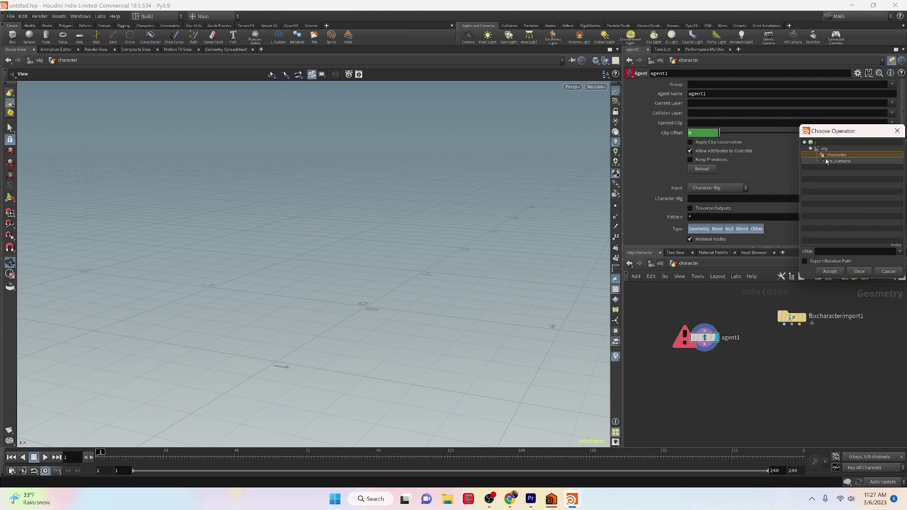
left_click(896, 131)
left_click(738, 189)
left_click(724, 214)
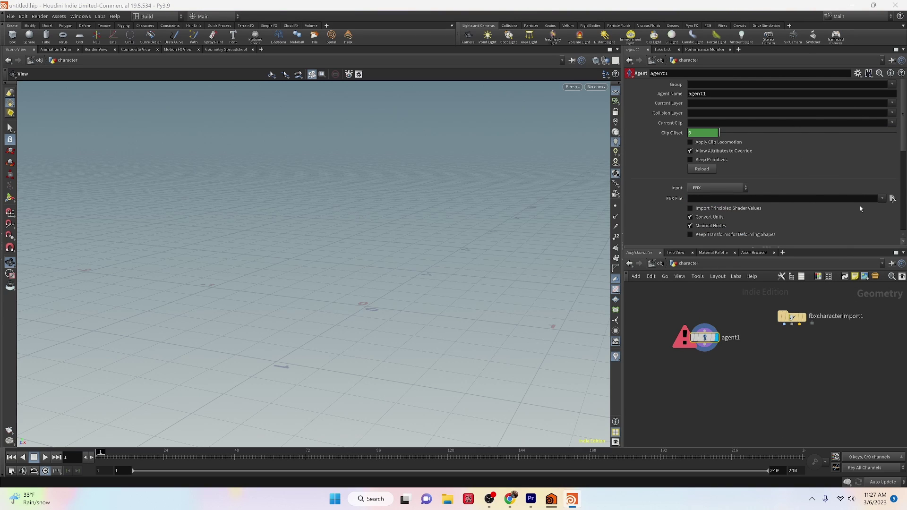
left_click(893, 198)
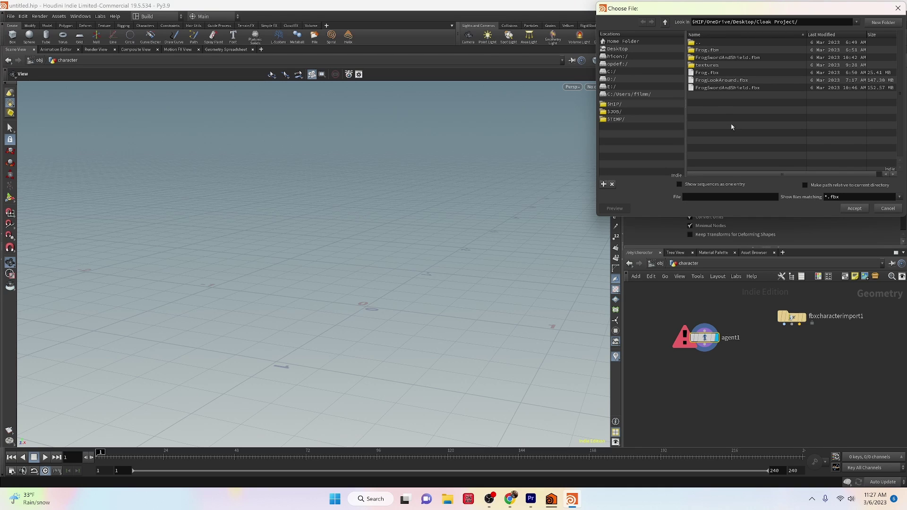
double_click(716, 89)
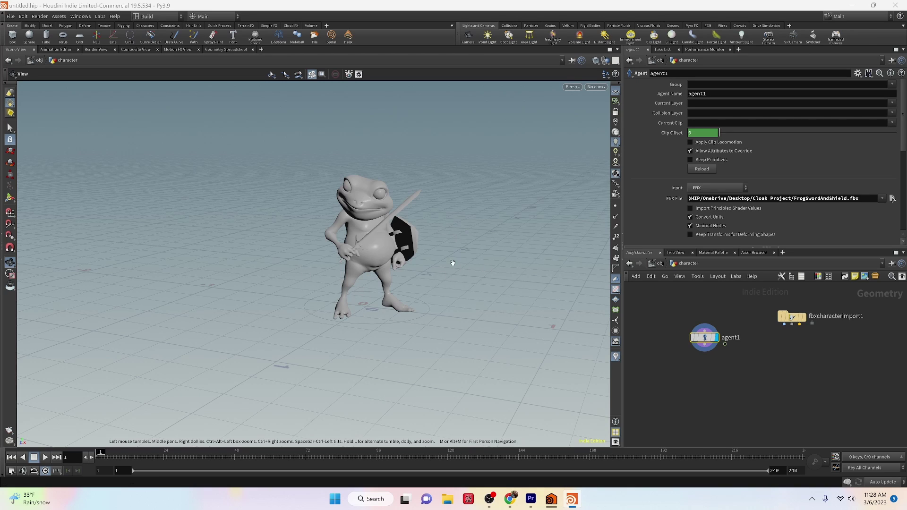
Try the Agent with Convert Units disabled, inspect the frog's scale against the grid, and enable the option again
left_click(690, 218)
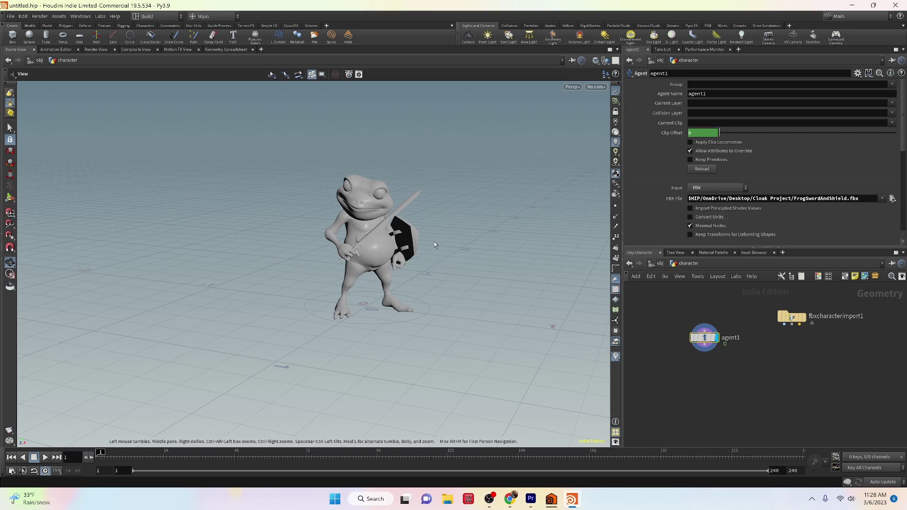
key("f")
left_click_drag(372, 293, 312, 333)
left_click(690, 217)
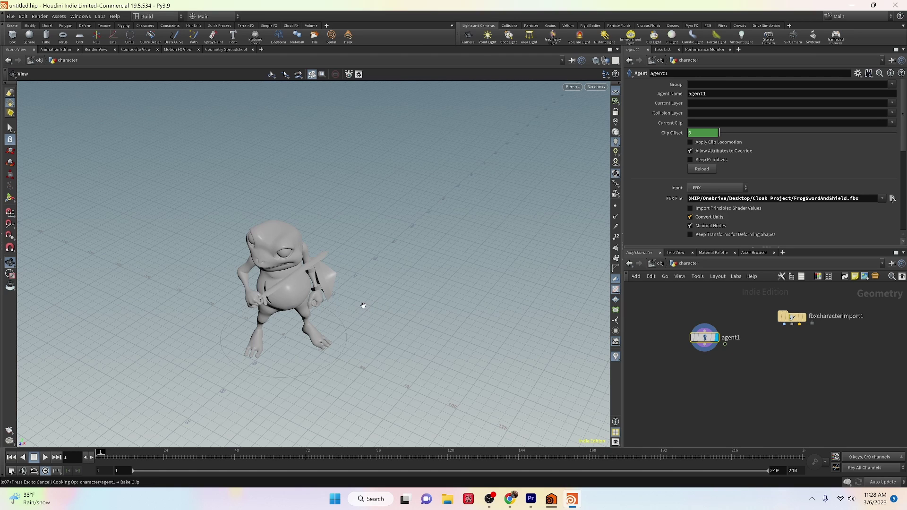
Frame the frog agent and scrub the timeline to frame 71 to check its animation
key("f")
left_click_drag(435, 251, 524, 282)
left_click_drag(103, 456, 303, 503)
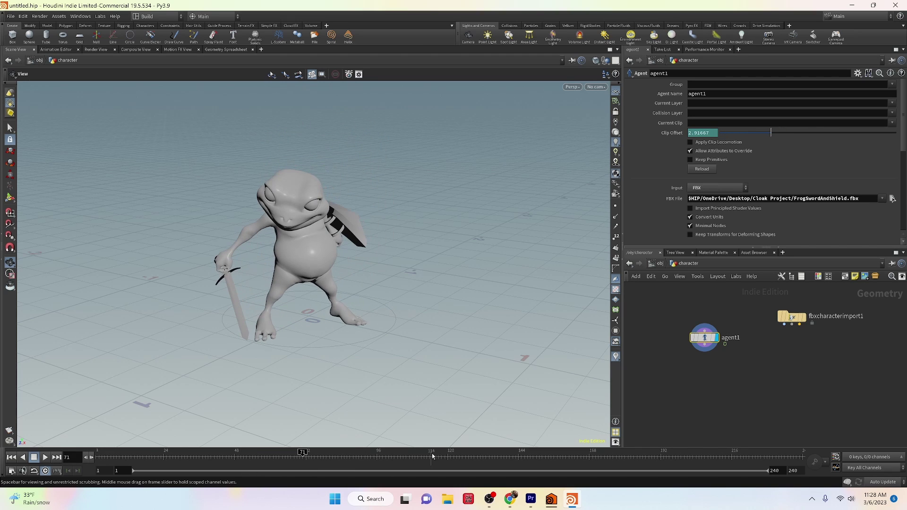
Review the Agent node's layer, clip and locomotion parameters and compare them with the FBX Character Import's settings
scroll(756, 227, "down", 4)
scroll(662, 212, "down", 4)
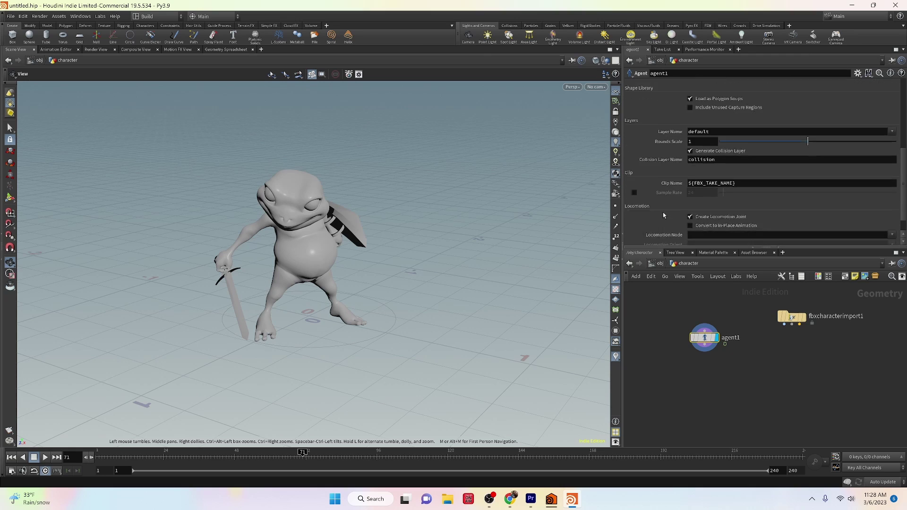
scroll(691, 217, "up", 8)
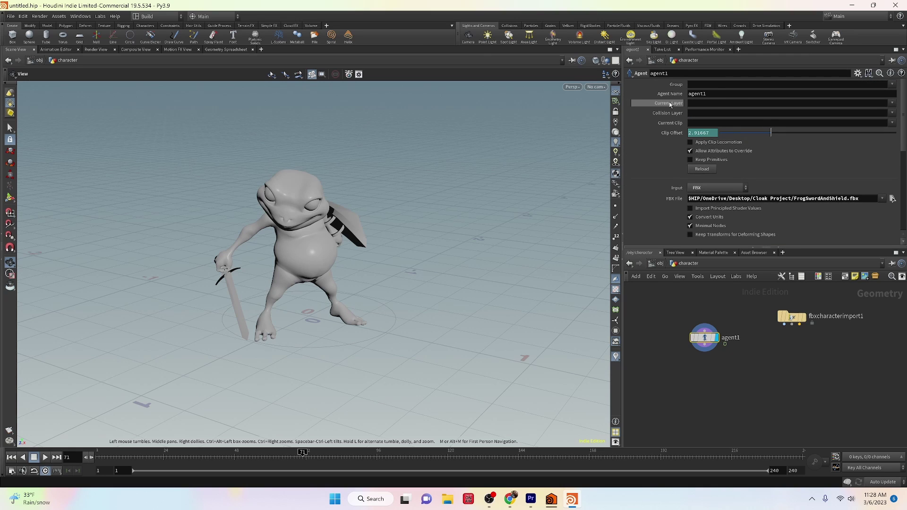
scroll(668, 136, "down", 3)
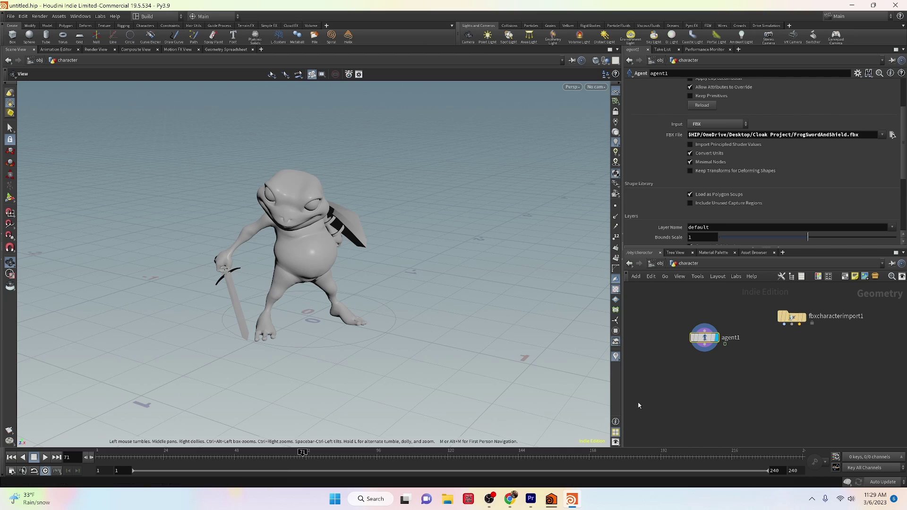
left_click(791, 317)
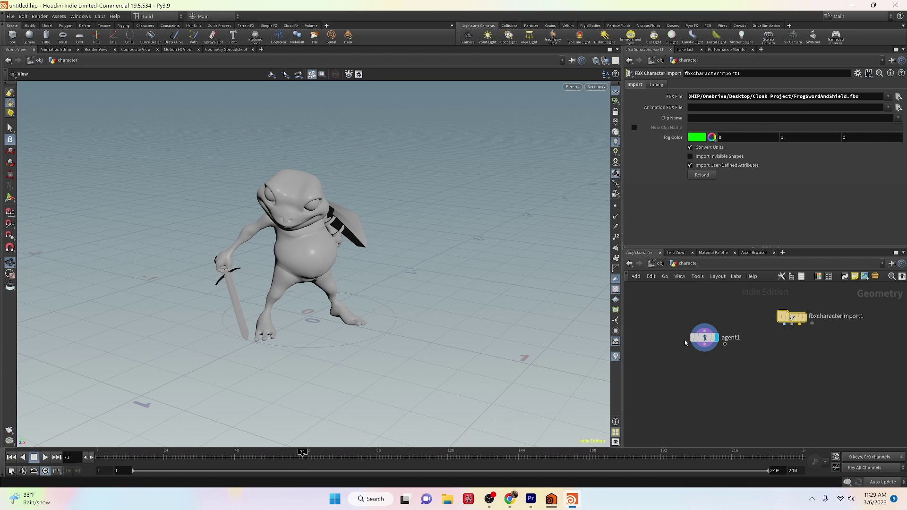
Delete the Agent node from the character network
left_click(703, 337)
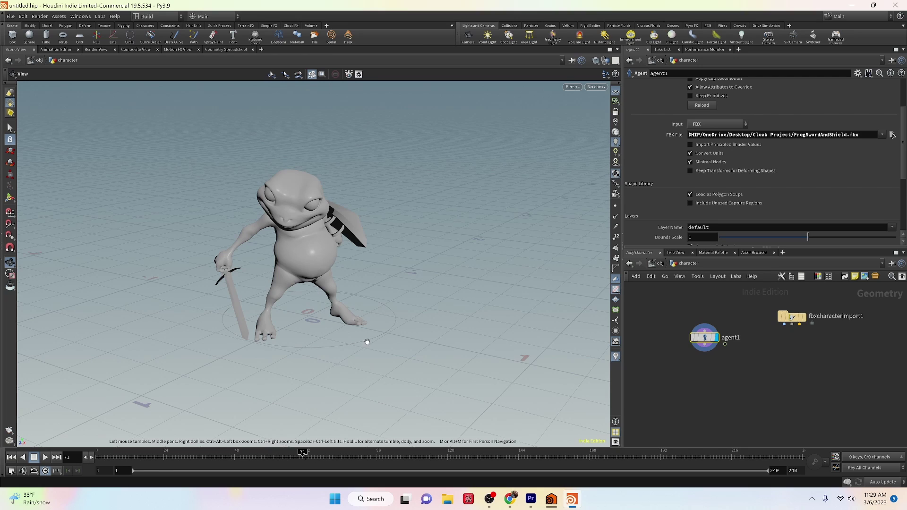
key("Delete")
key("Tab")
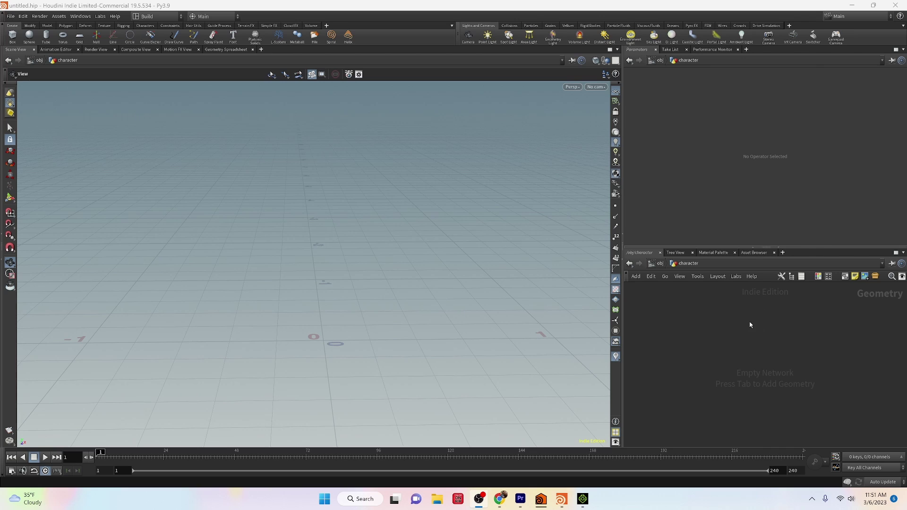
Add an FBX Character Import node to the empty character network and load FrogTPose.fbx as its FBX file
key("Tab")
type("a")
key("BackSpace")
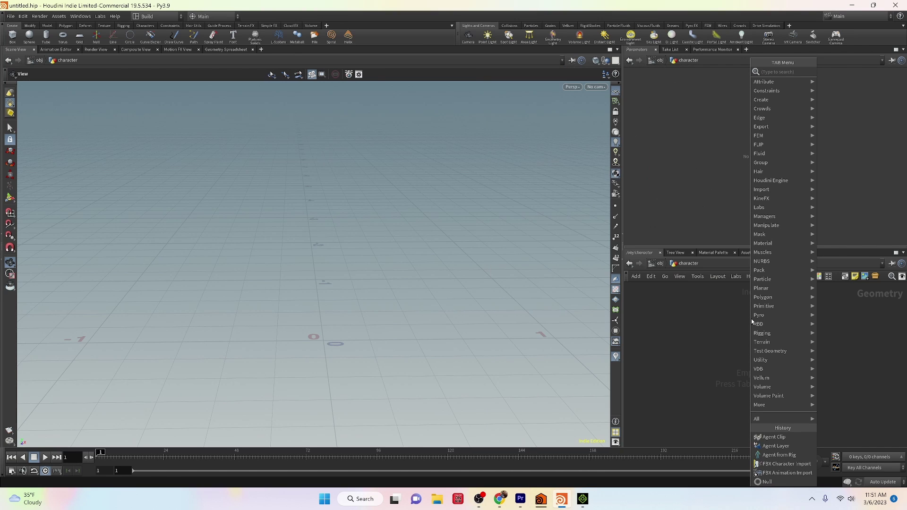
type("Import chara")
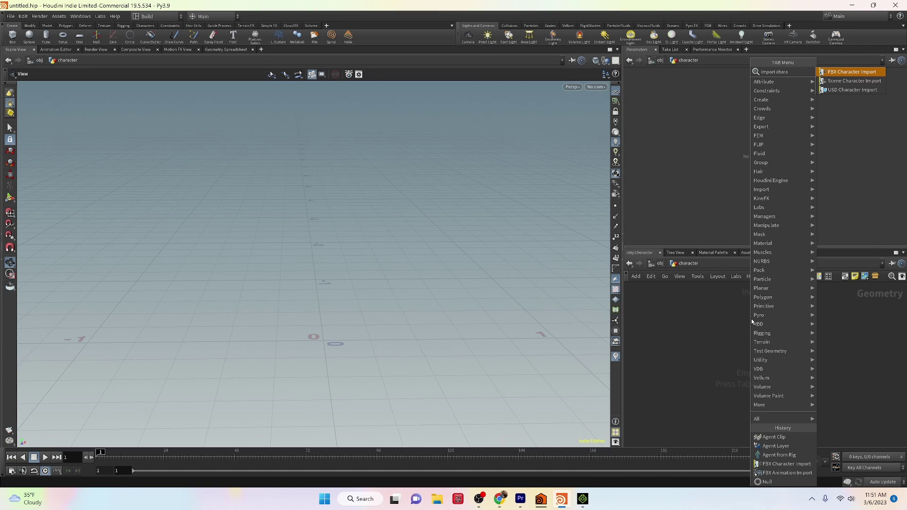
key("Return")
left_click(751, 319)
left_click(898, 97)
left_click(899, 98)
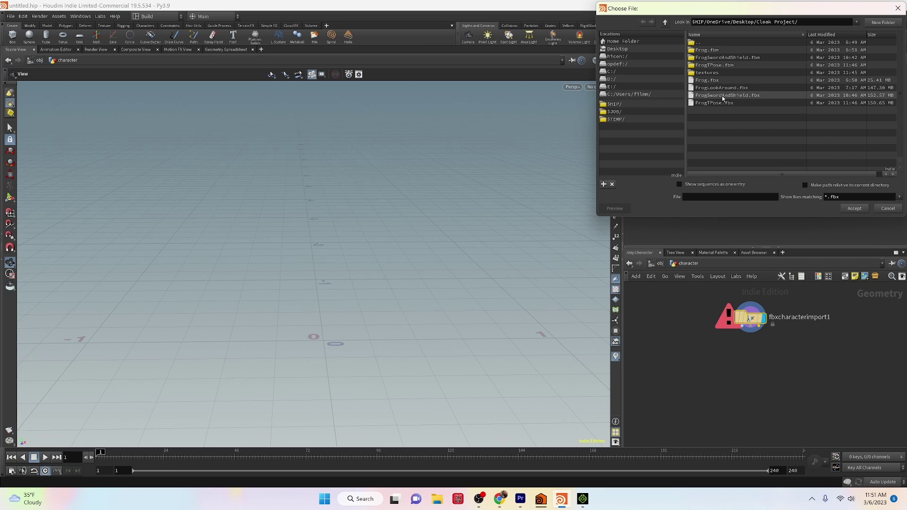
key("Escape")
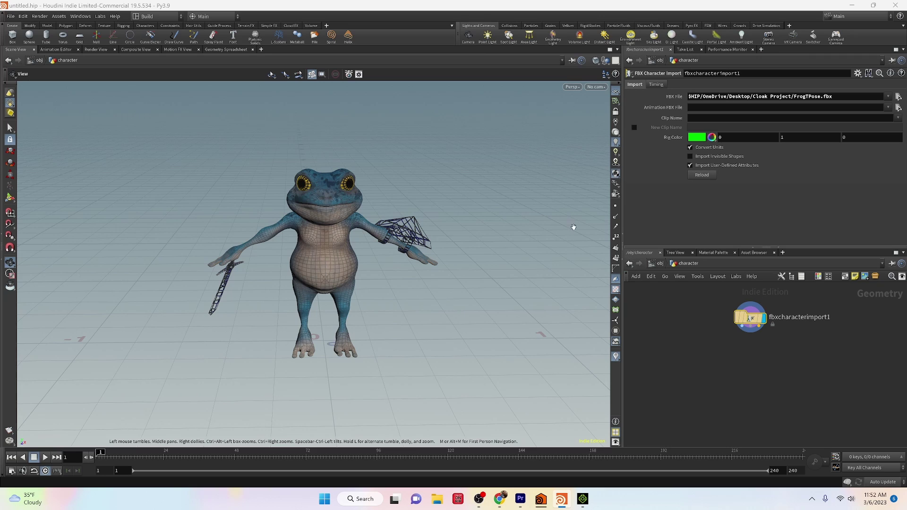
Add an Agent from Rig node fed by the FBX Character Import's third output, place it below, and display its skeleton
mouse_move(758, 326)
left_click_drag(759, 327, 735, 360)
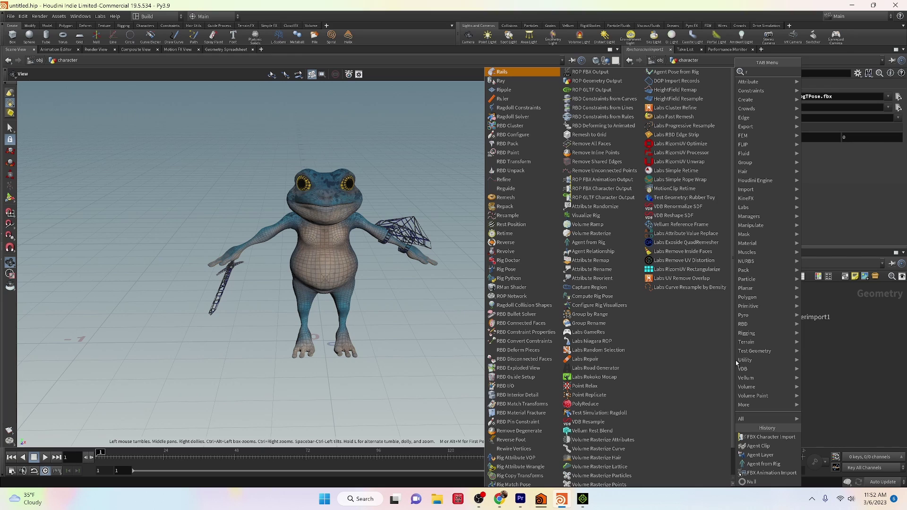
type("agentf")
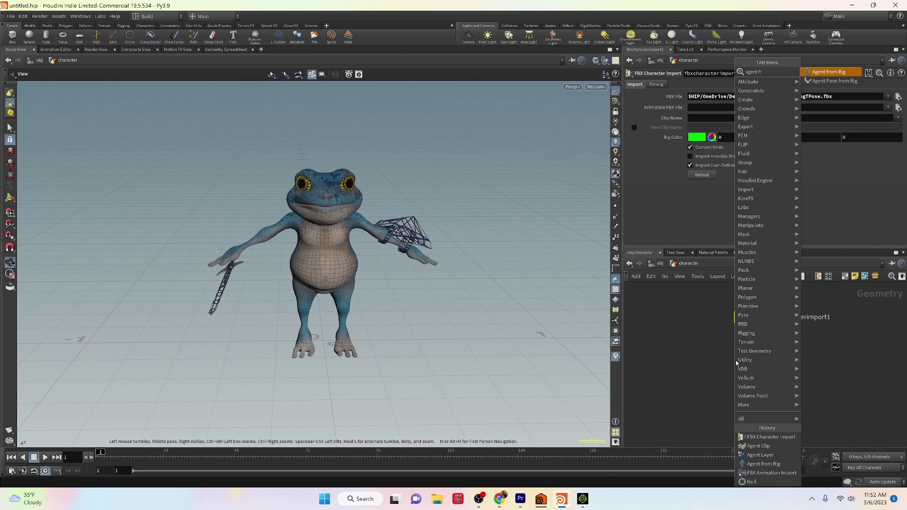
key("Return")
key("Return")
left_click(685, 263)
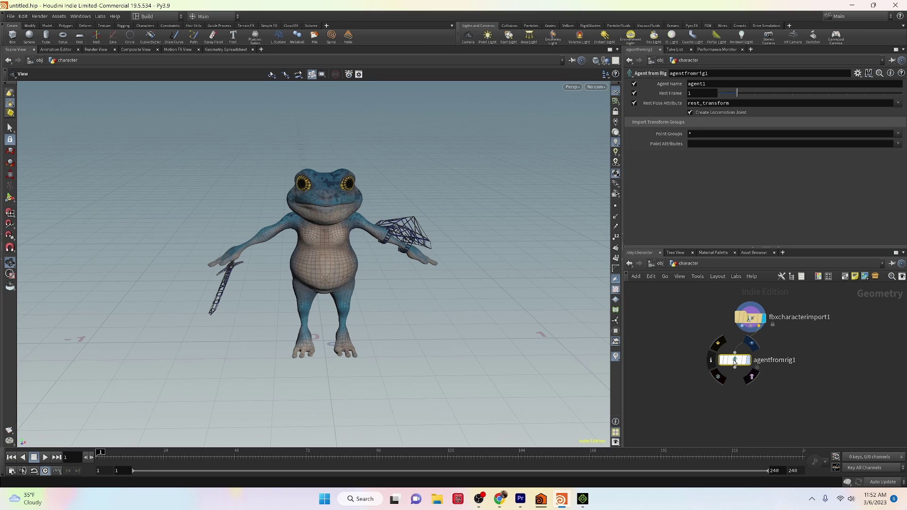
left_click_drag(731, 361, 698, 365)
left_click(715, 364)
left_click_drag(508, 276, 384, 300)
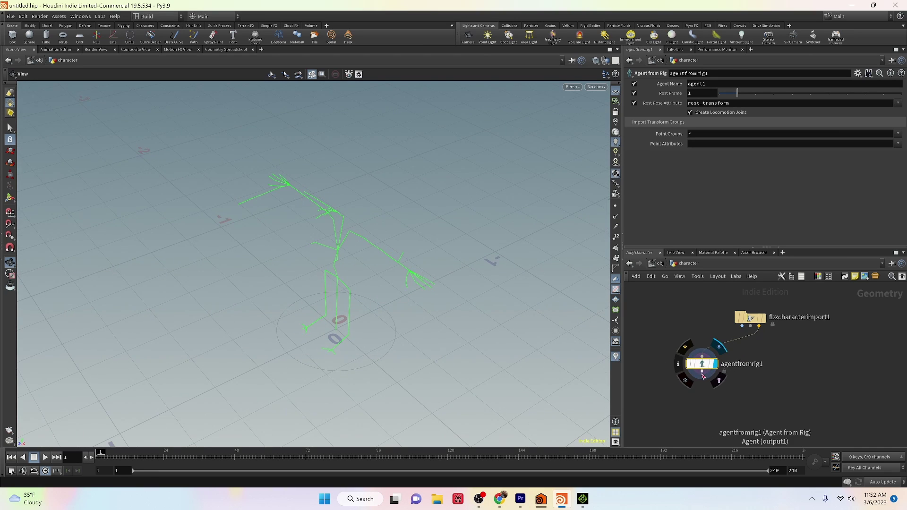
Add an Agent Layer node below Agent from Rig, with the rig's agent wired into its first input
key("Tab")
type("agentlay")
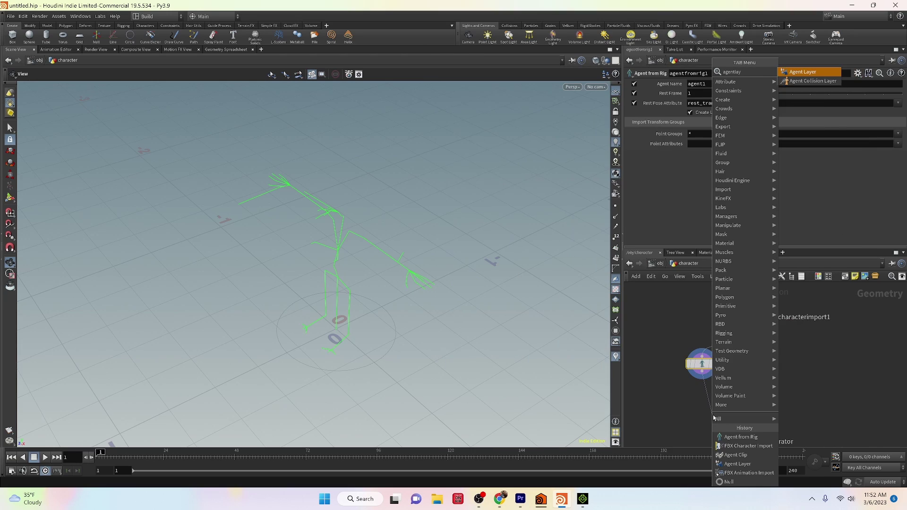
key("Return")
left_click(730, 405)
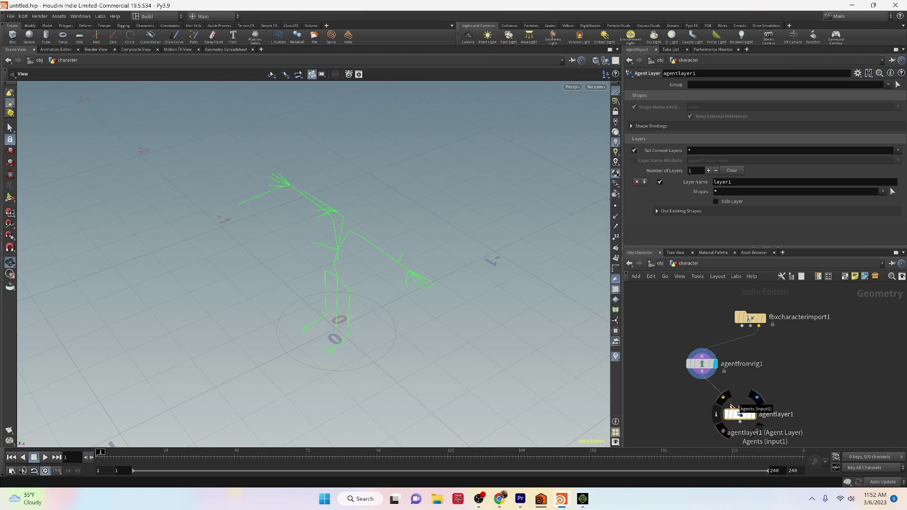
left_click(702, 364)
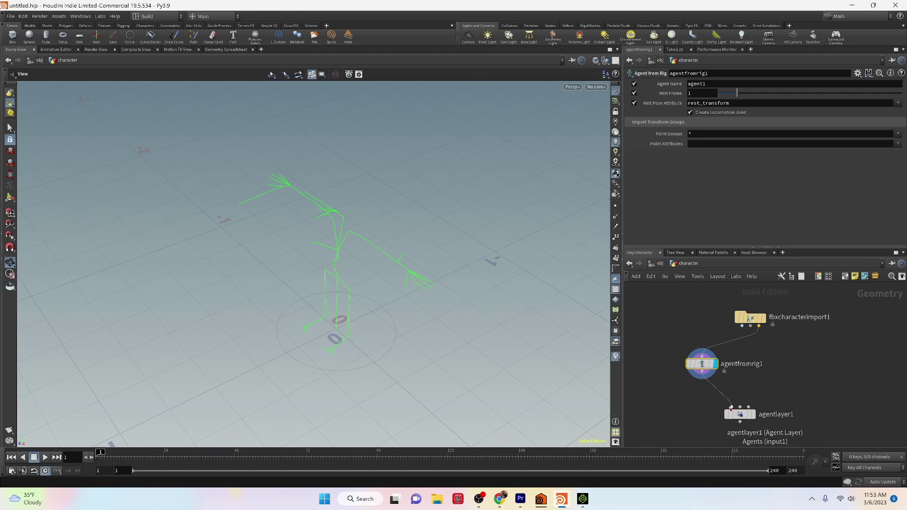
Wire the FBX Character Import's first and second outputs into the Agent Layer's second and Capture Pose inputs, and display the layered frog
left_click_drag(740, 407, 741, 326)
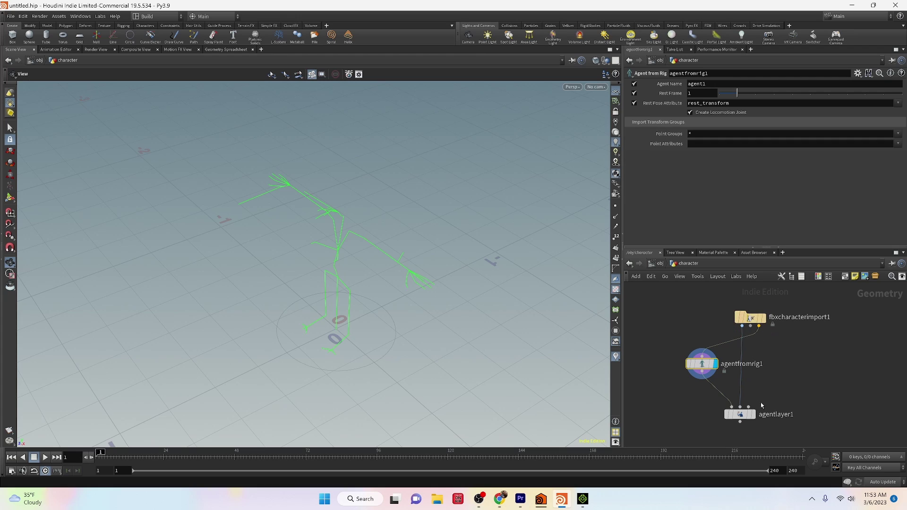
left_click_drag(749, 407, 749, 333)
left_click(740, 415)
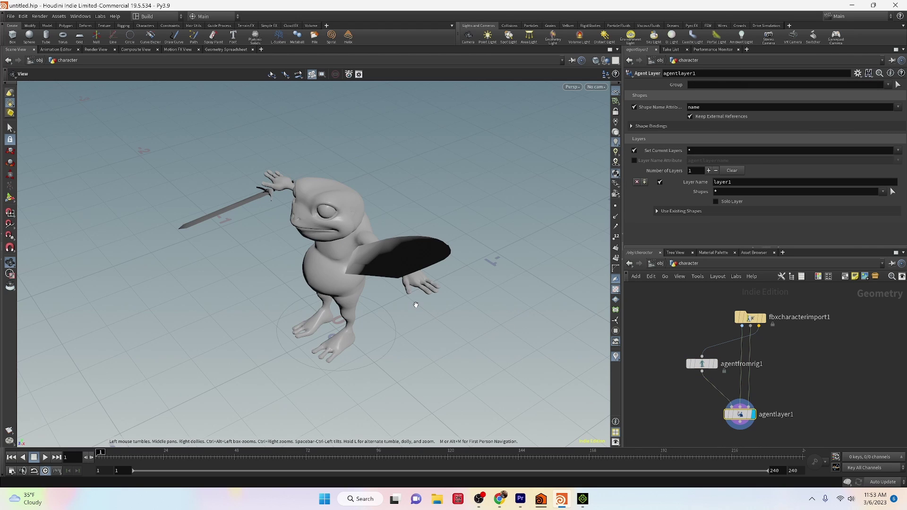
left_click_drag(356, 300, 434, 270)
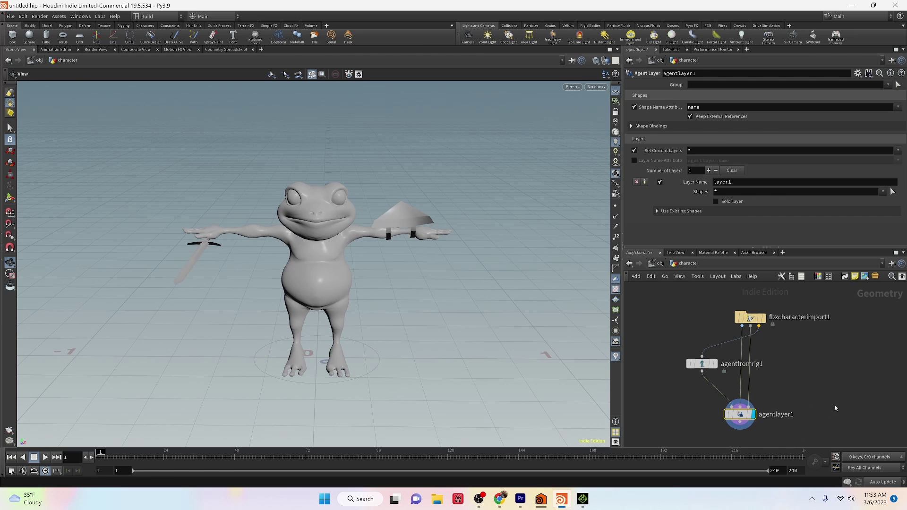
Add an Agent Clip node after the Agent Layer and make it the displayed node
middle_click_drag(834, 408, 827, 358)
scroll(761, 392, "down", 2)
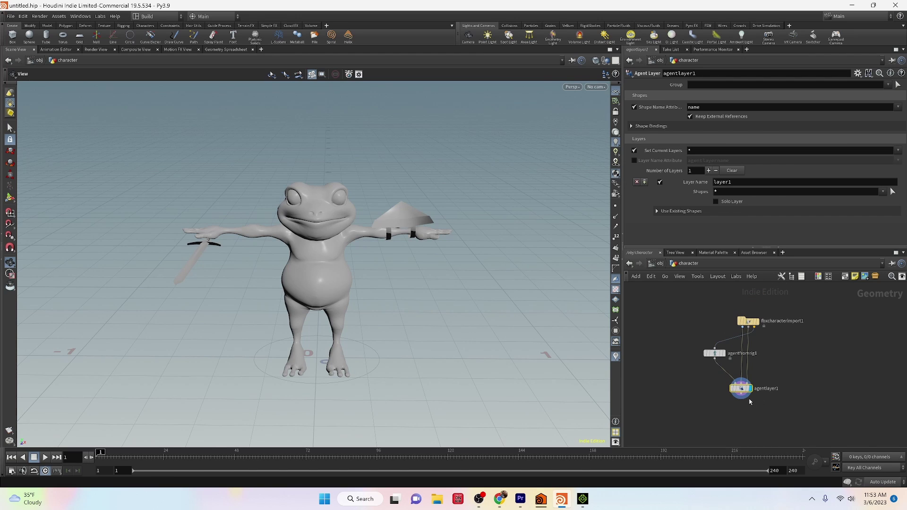
key("Tab")
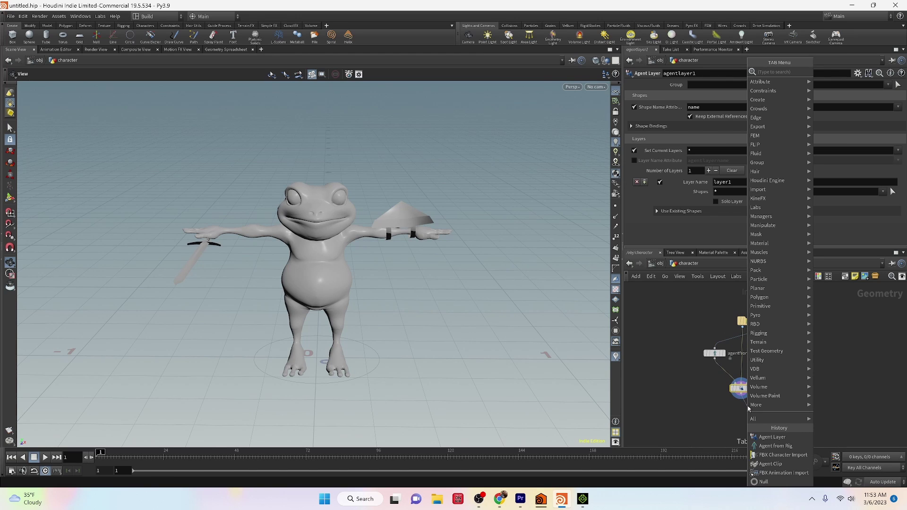
type("agentcl")
key("Return")
left_click(748, 409)
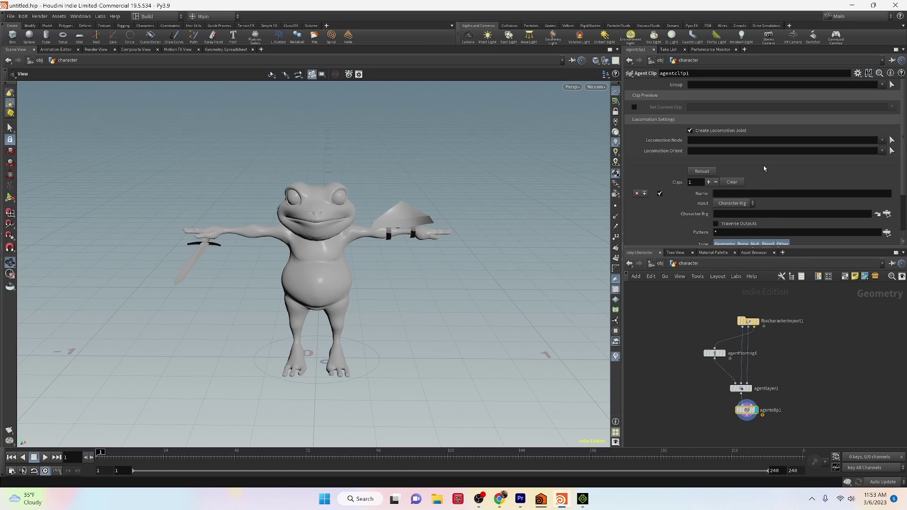
Set the Agent Clip's input to FBX, name the clip test, and load FrogSwordAndShield.fbx as its file
left_click(734, 203)
left_click(729, 223)
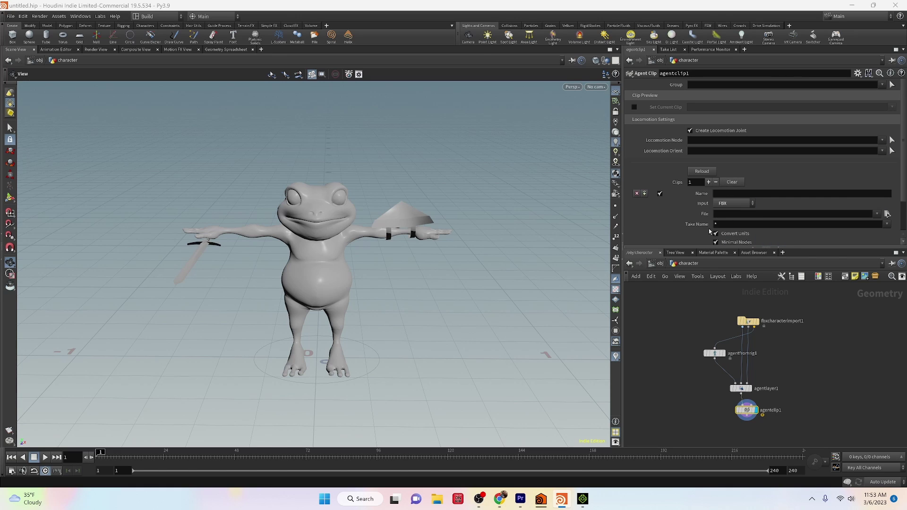
left_click(769, 196)
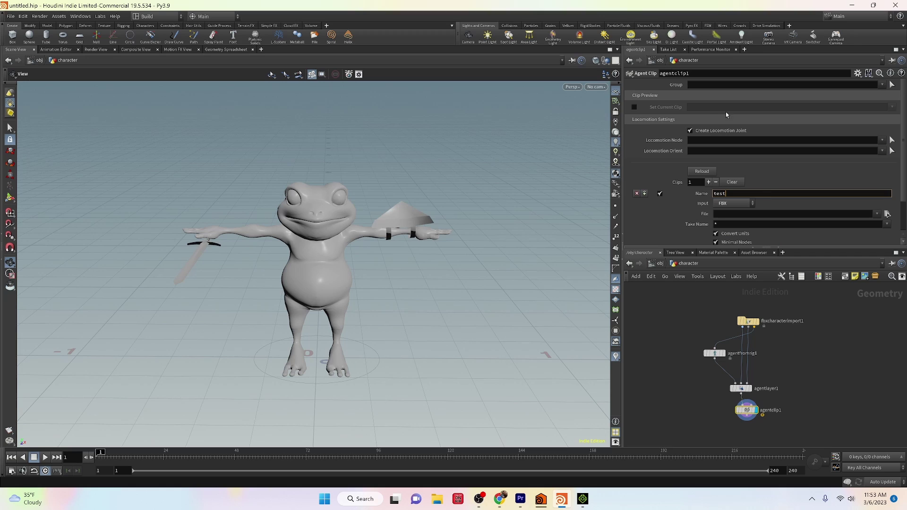
left_click(886, 213)
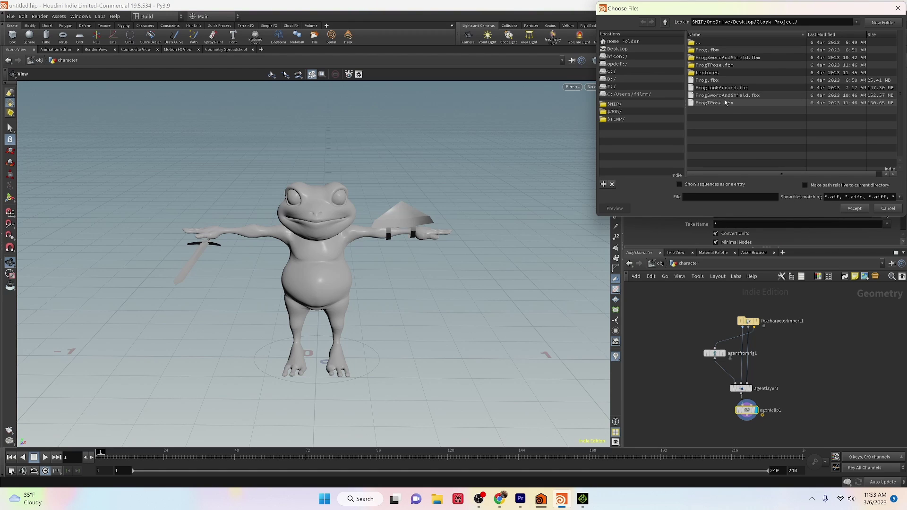
left_click(723, 95)
left_click(854, 208)
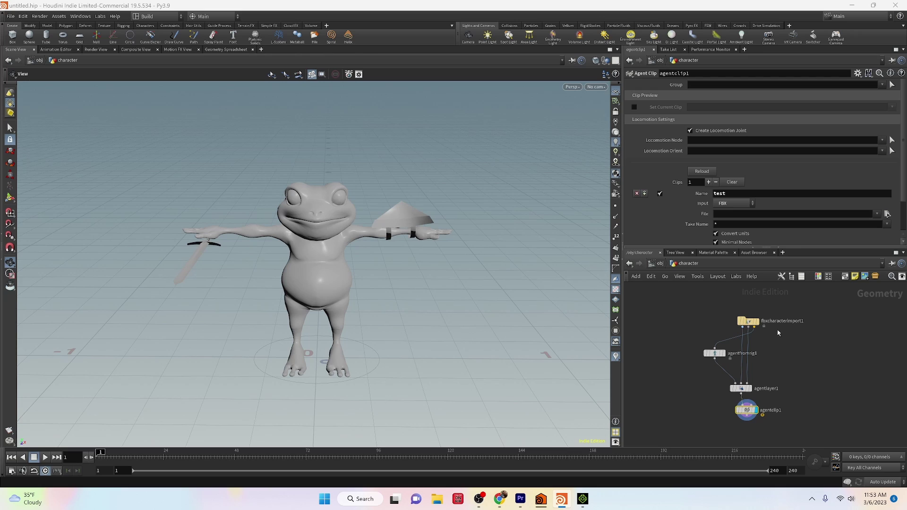
middle_click_drag(711, 396, 721, 357)
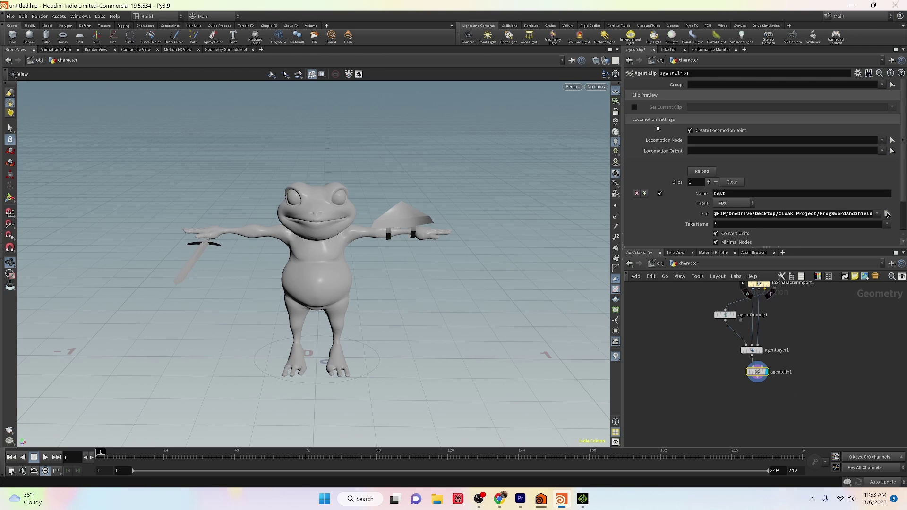
Enable Set Current Clip and Clip Time in the Agent Clip's preview settings, and choose the test clip
left_click(634, 107)
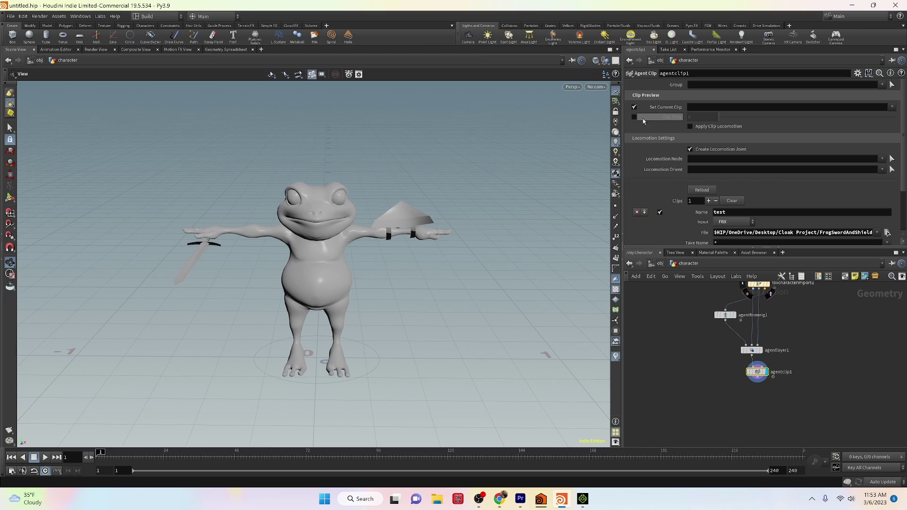
left_click(635, 117)
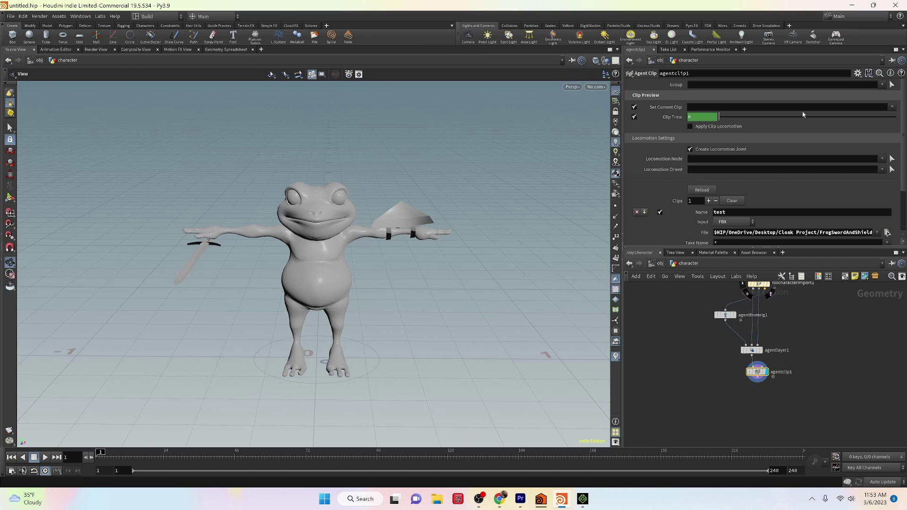
left_click(893, 108)
left_click(895, 117)
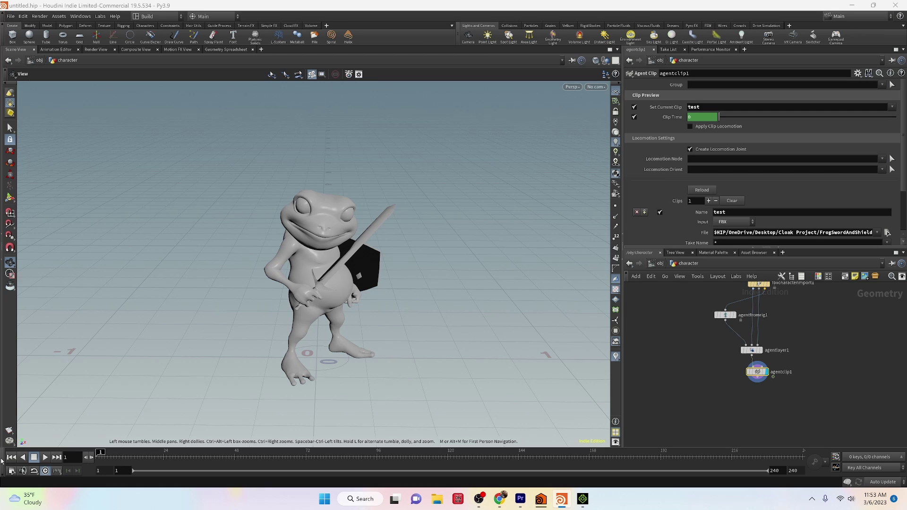
Play the frog's sword-and-shield animation, return to the first frame, and inspect the untextured character
left_click(45, 457)
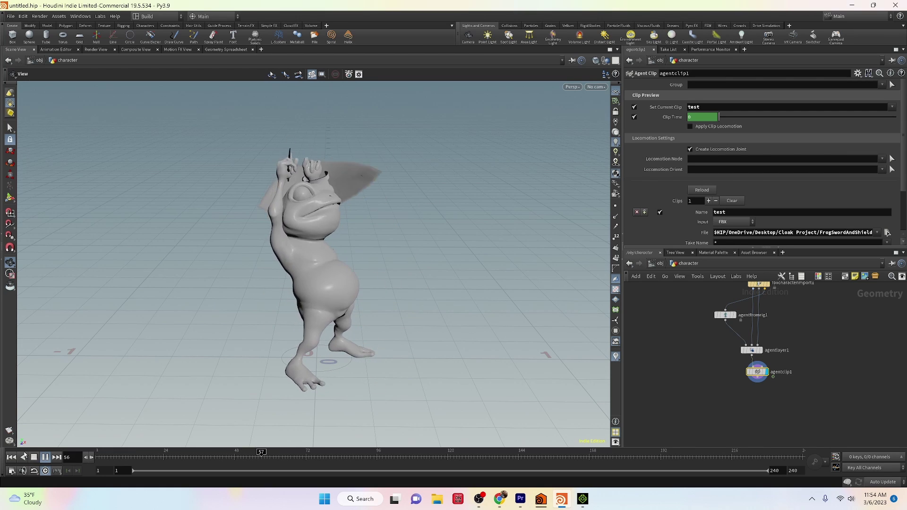
left_click(11, 457)
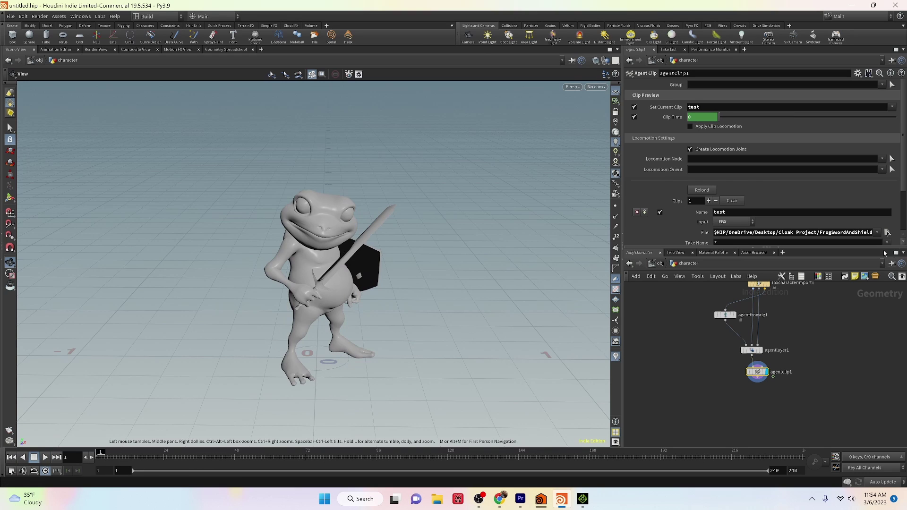
middle_click_drag(805, 365, 848, 335)
scroll(812, 393, "up", 3)
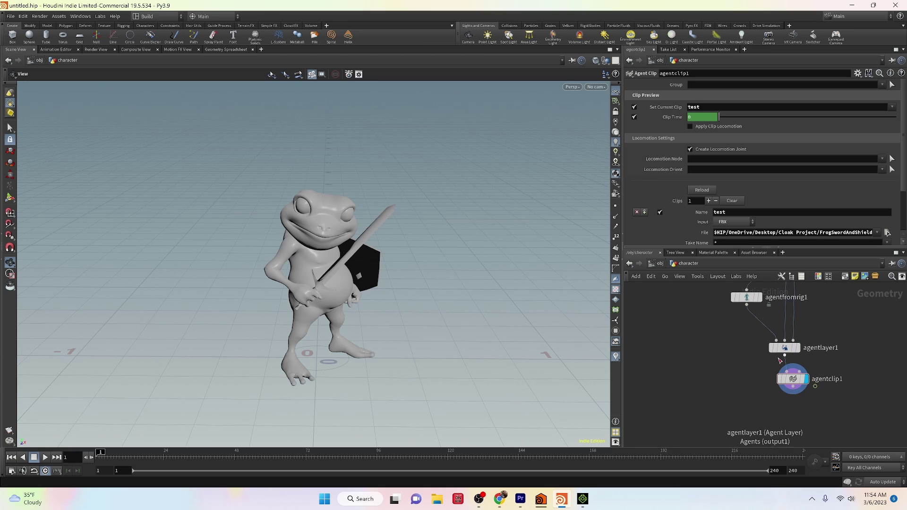
left_click_drag(425, 243, 376, 258)
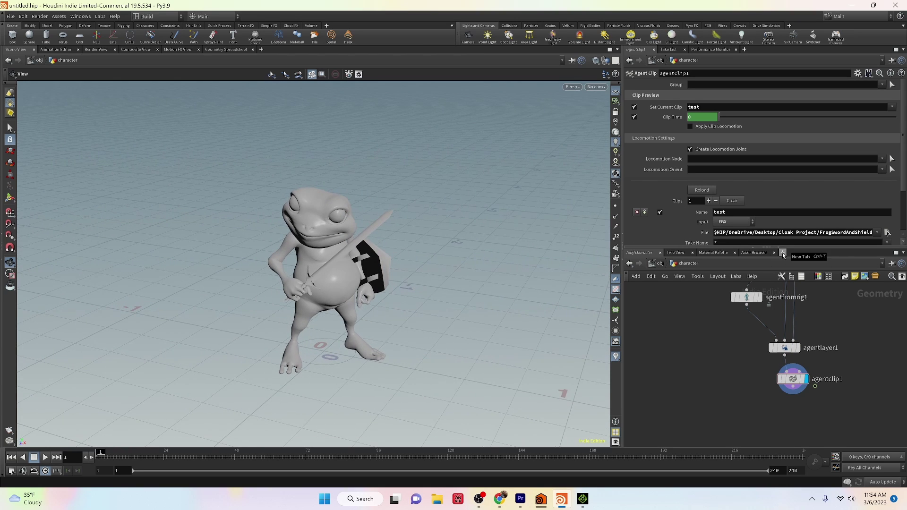
Open a Data Tree pane beside the network, switch it to Material Style Sheets, and expand obj to select the character object
left_click(782, 253)
mouse_move(804, 270)
mouse_move(855, 366)
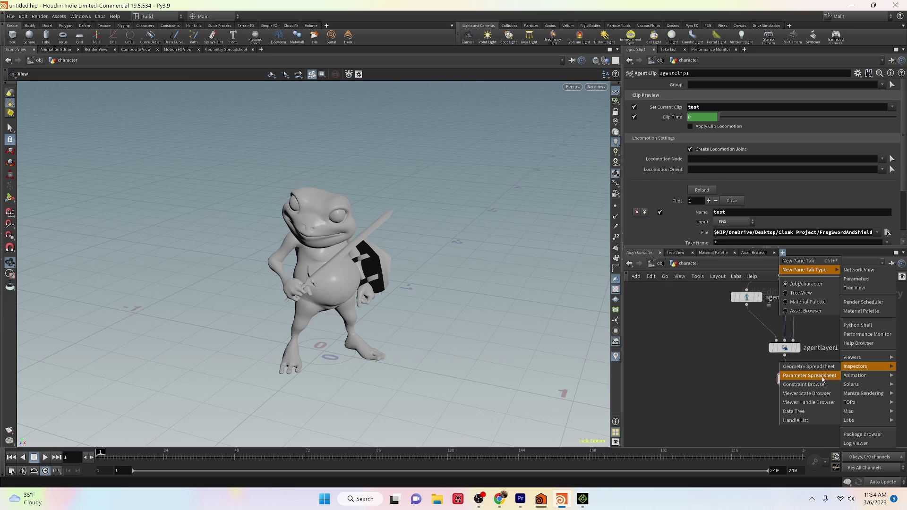
left_click(786, 415)
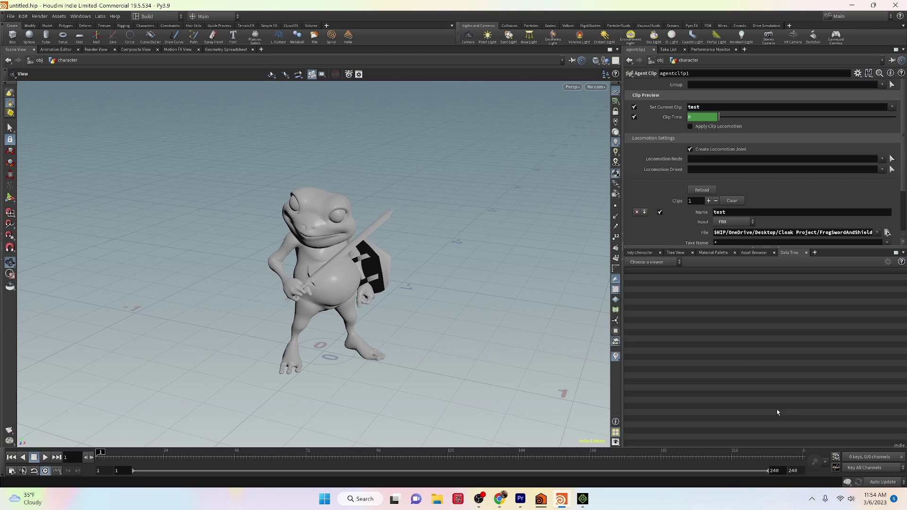
left_click(652, 261)
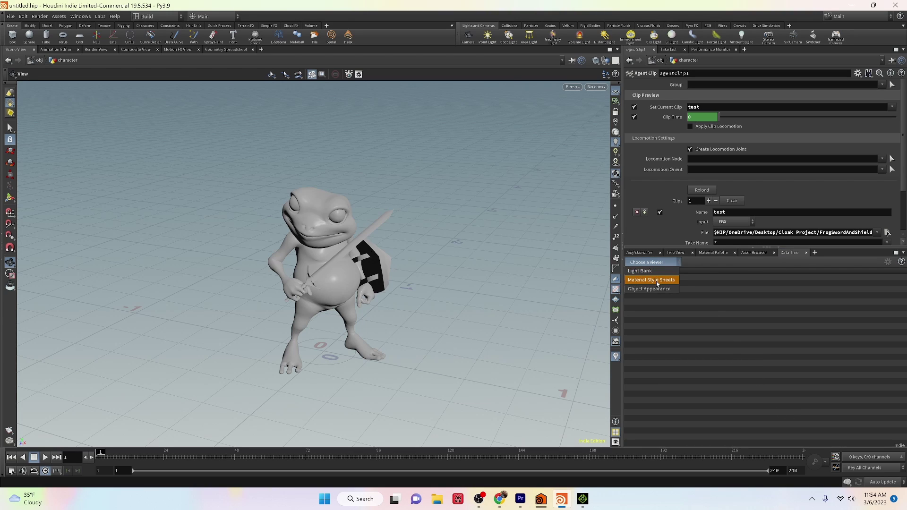
left_click(657, 280)
left_click(627, 278)
left_click(642, 283)
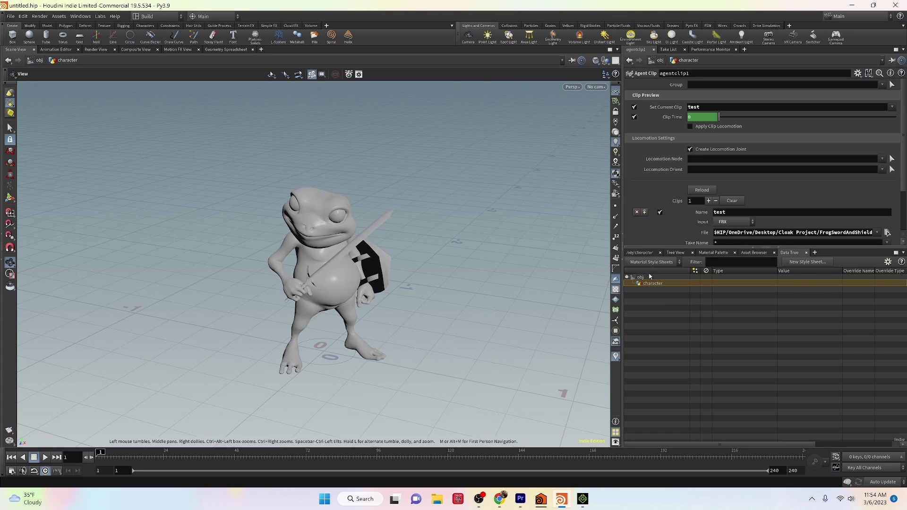
Add a style sheet parameter to the character object and expand it to show its entries
right_click(653, 284)
left_click(838, 326)
right_click(648, 285)
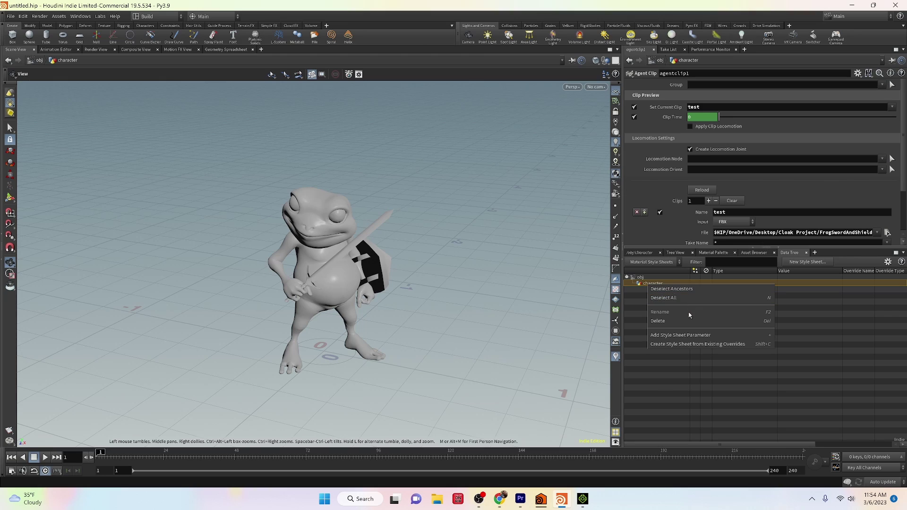
left_click(708, 336)
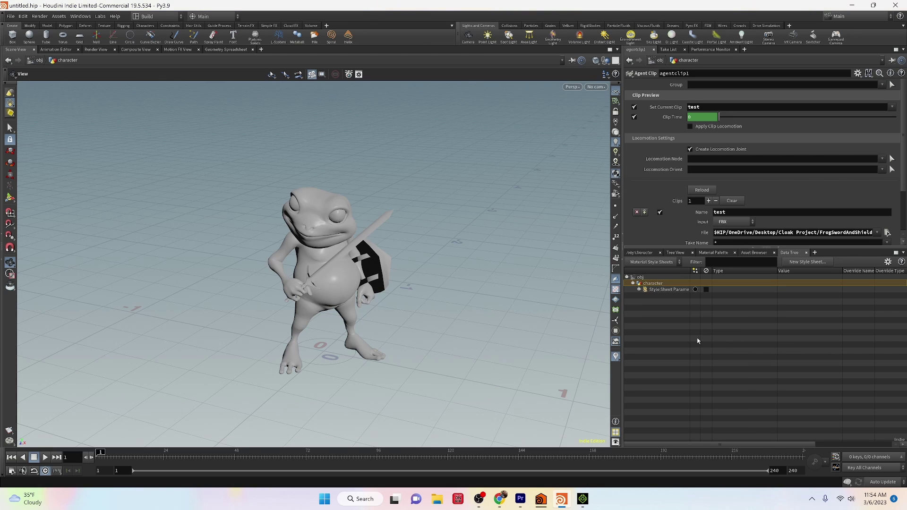
double_click(659, 289)
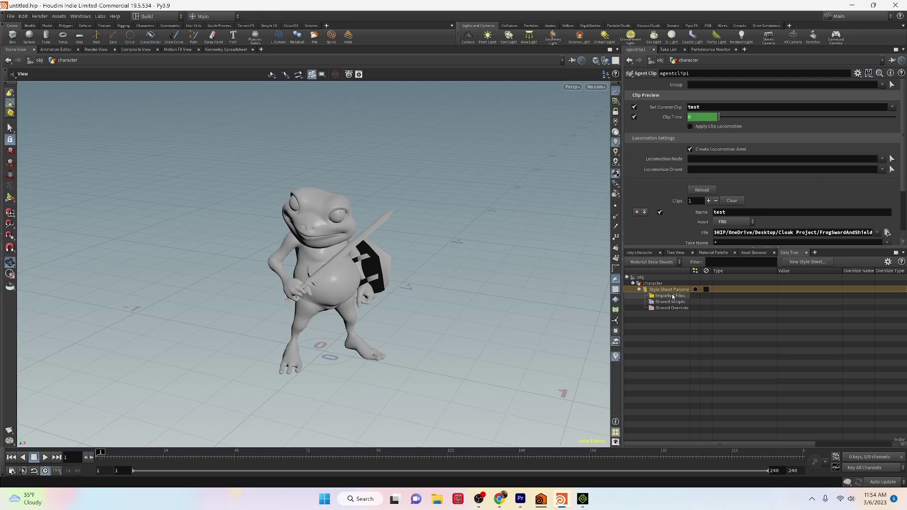